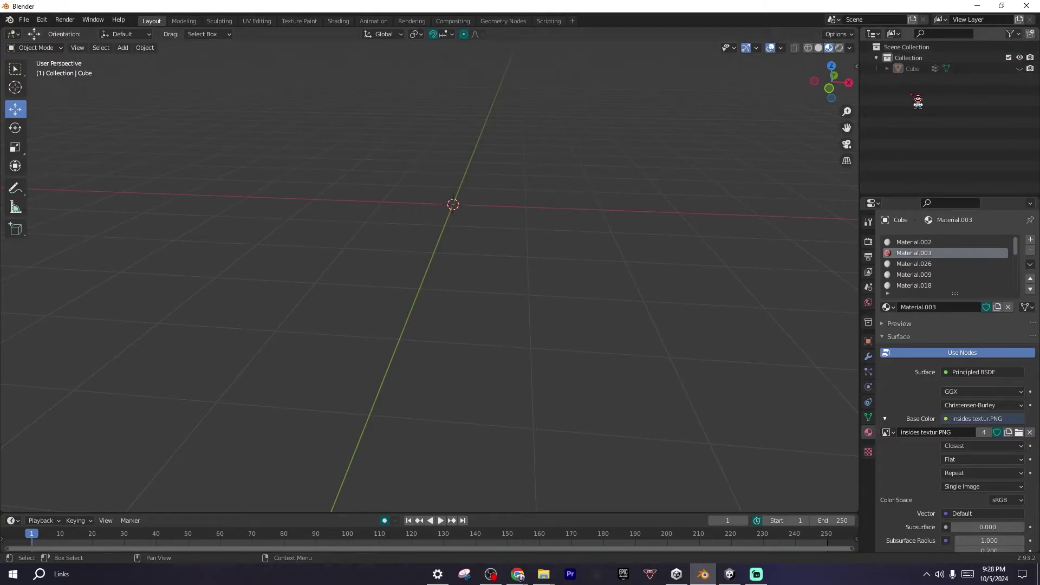
# Unhide the Cube character model in the viewport.
pyautogui.scroll(2, 705, 232)
pyautogui.moveTo(705, 233); pyautogui.dragTo(728, 233, button='middle')
pyautogui.click(1018, 68)
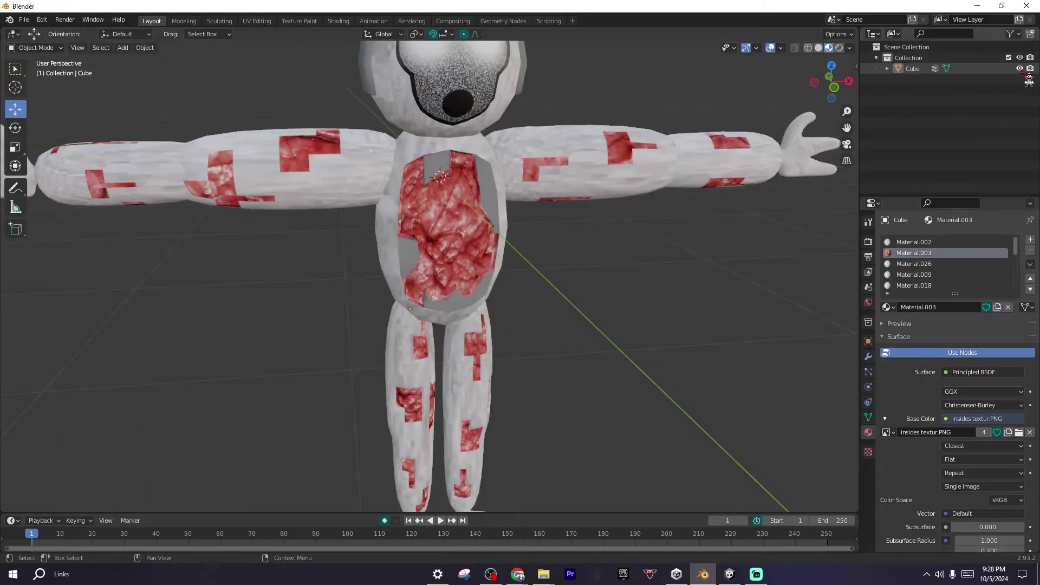
# Examine the textured character model's T-pose from the front and side, and close up.
pyautogui.scroll(-6, 537, 245)
pyautogui.moveTo(537, 245); pyautogui.dragTo(585, 235, button='middle')
pyautogui.scroll(6, 492, 224)
pyautogui.moveTo(492, 223); pyautogui.dragTo(430, 234, button='middle')
pyautogui.scroll(-3, 474, 209)
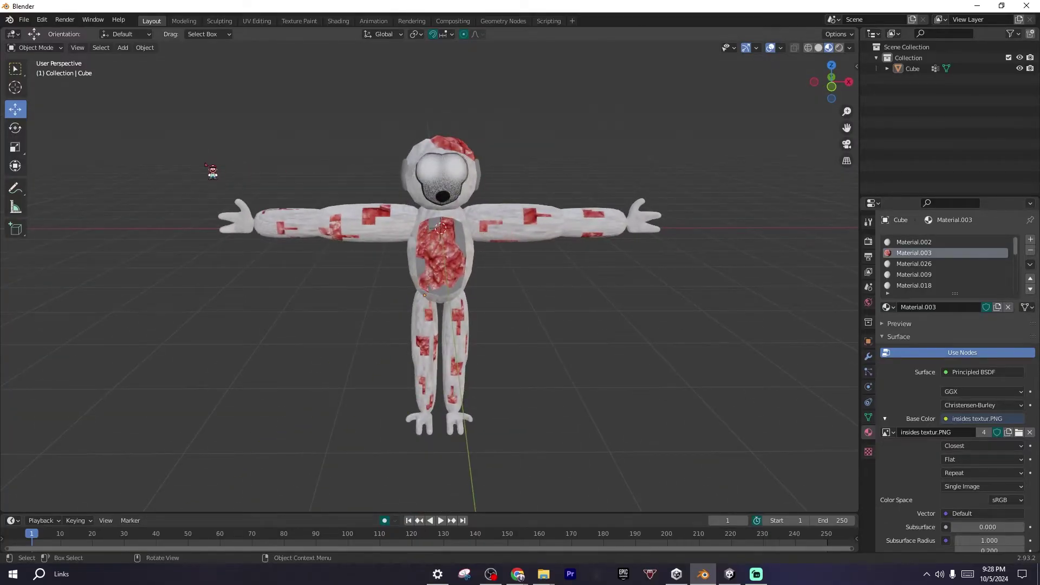
pyautogui.moveTo(332, 171); pyautogui.dragTo(239, 213, button='middle')
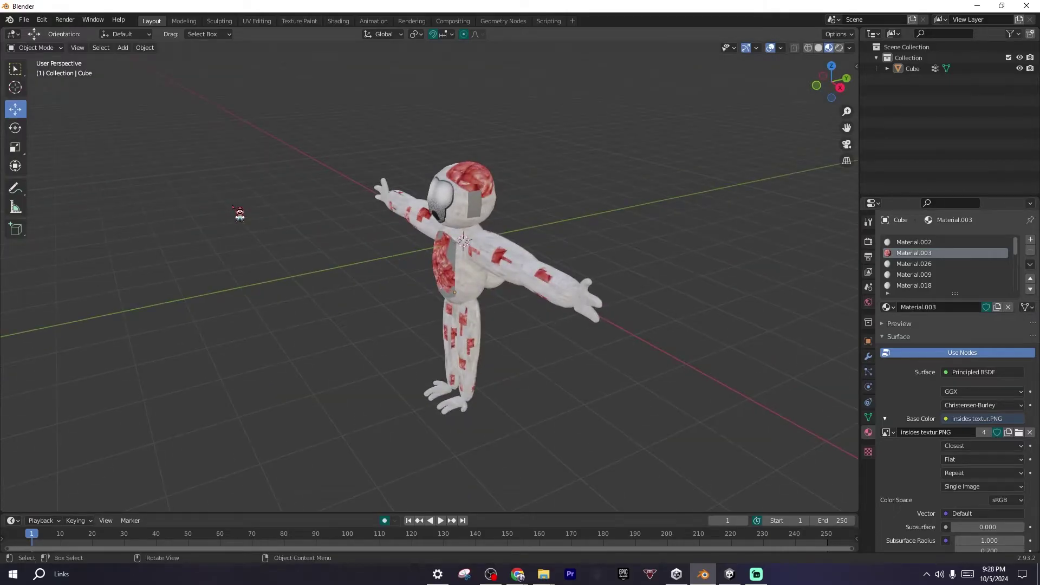
pyautogui.scroll(4, 336, 330)
pyautogui.scroll(-3, 407, 297)
pyautogui.moveTo(403, 290); pyautogui.dragTo(499, 90, button='middle')
pyautogui.scroll(2, 462, 170)
pyautogui.scroll(-4, 498, 90)
pyautogui.moveTo(593, 212); pyautogui.dragTo(606, 172, button='middle')
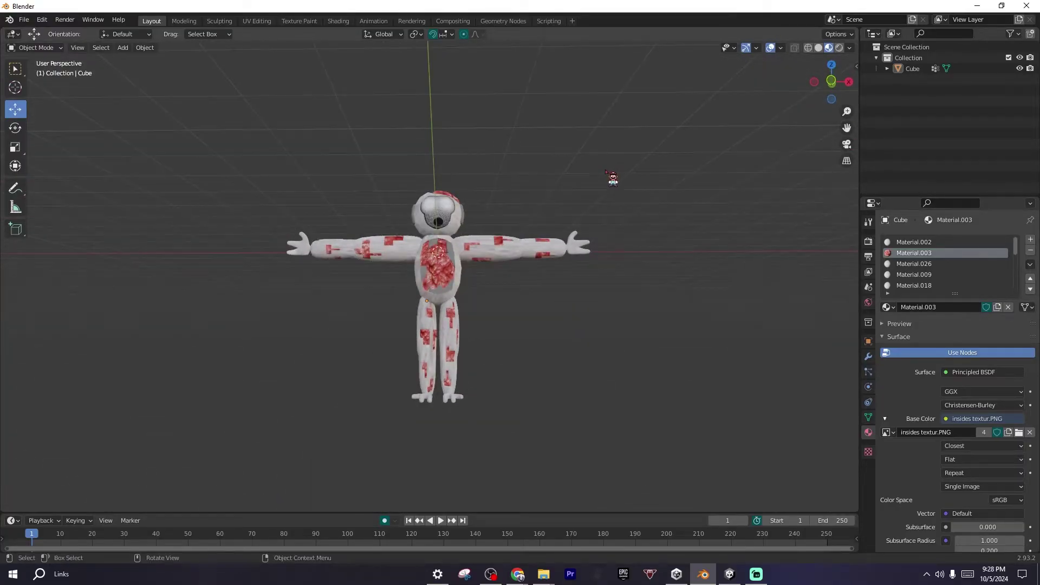
pyautogui.scroll(6, 522, 243)
pyautogui.scroll(-3, 389, 238)
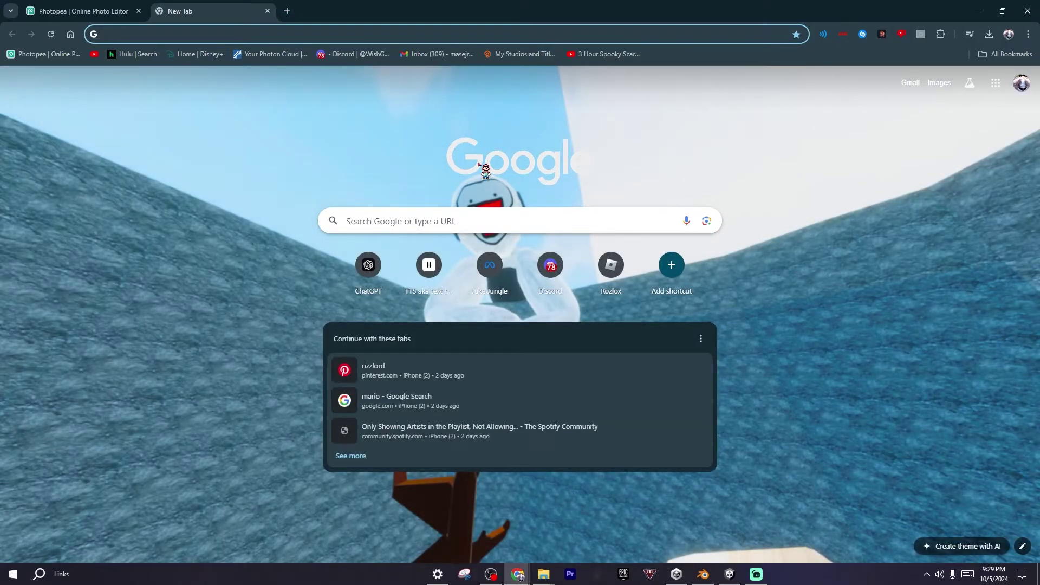
# Switch to the Chrome browser and open the Mixamo website.
pyautogui.write('mixamp')
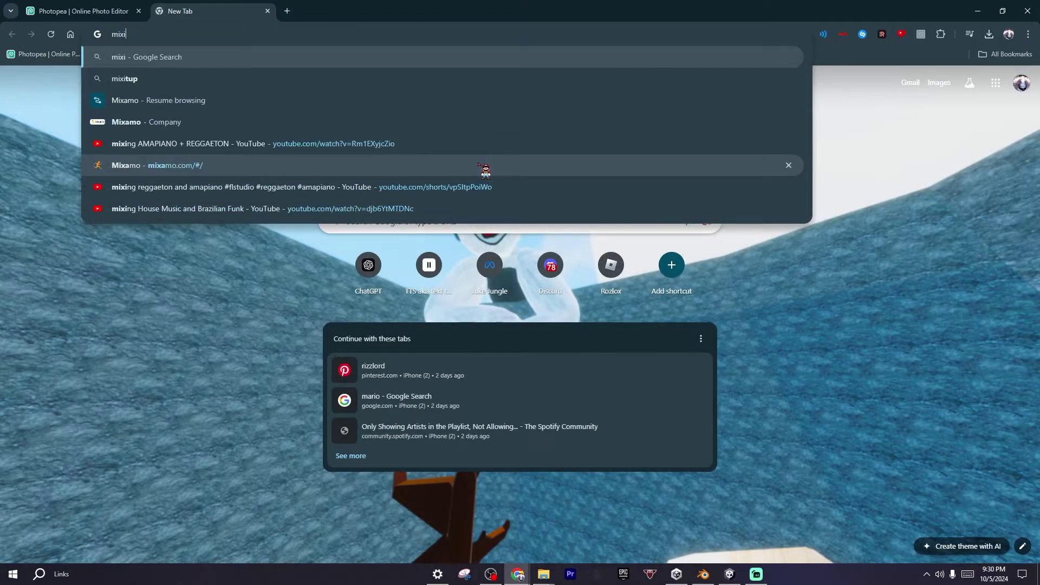
pyautogui.press('BackSpace')
pyautogui.write('o')
pyautogui.press('Return')
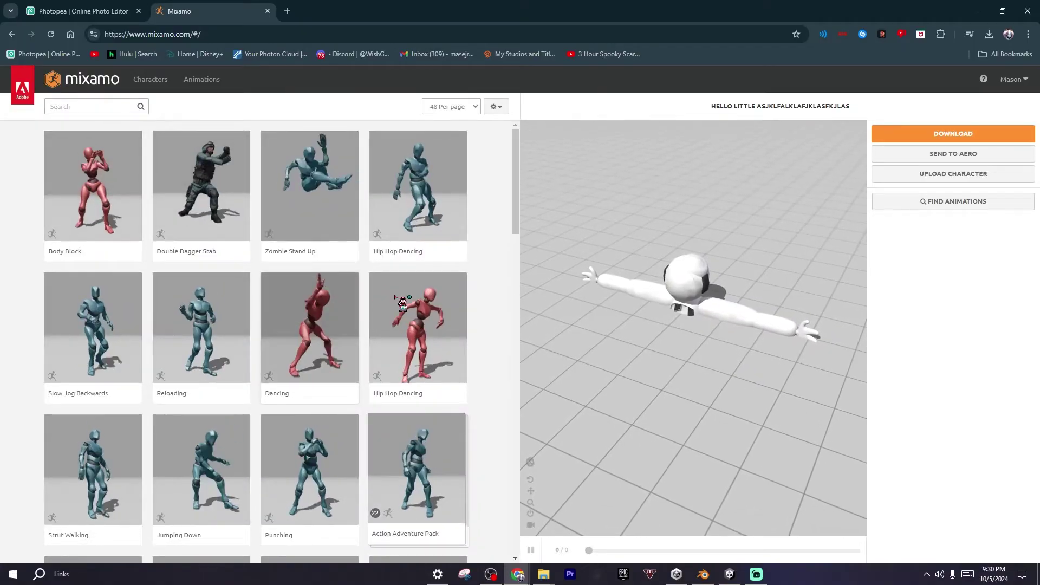
# Apply the Hip Hop Dancing animation with the red figure to the character and preview it from another angle.
pyautogui.click(449, 303)
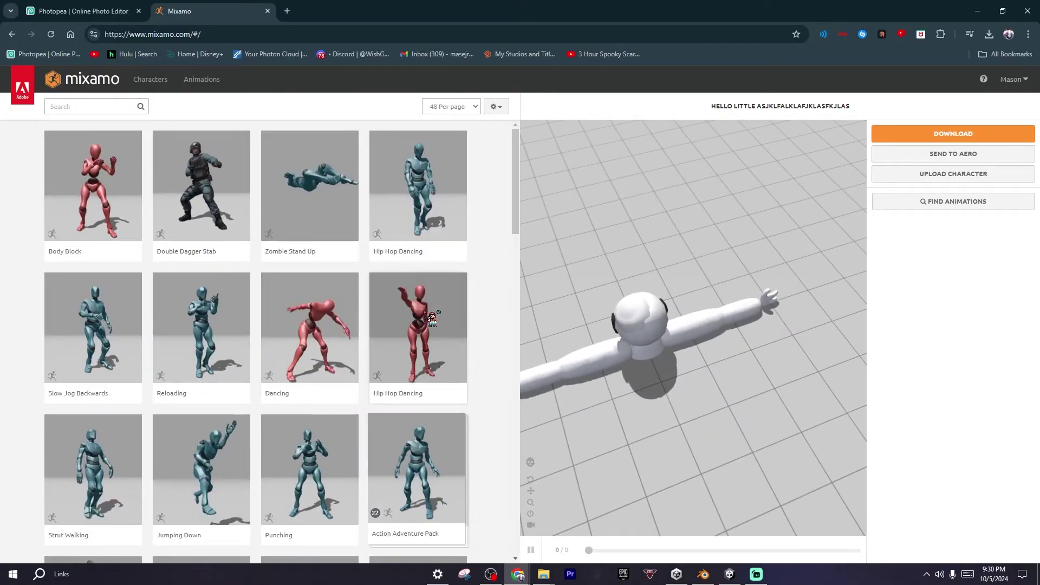
pyautogui.moveTo(613, 262); pyautogui.dragTo(830, 224)
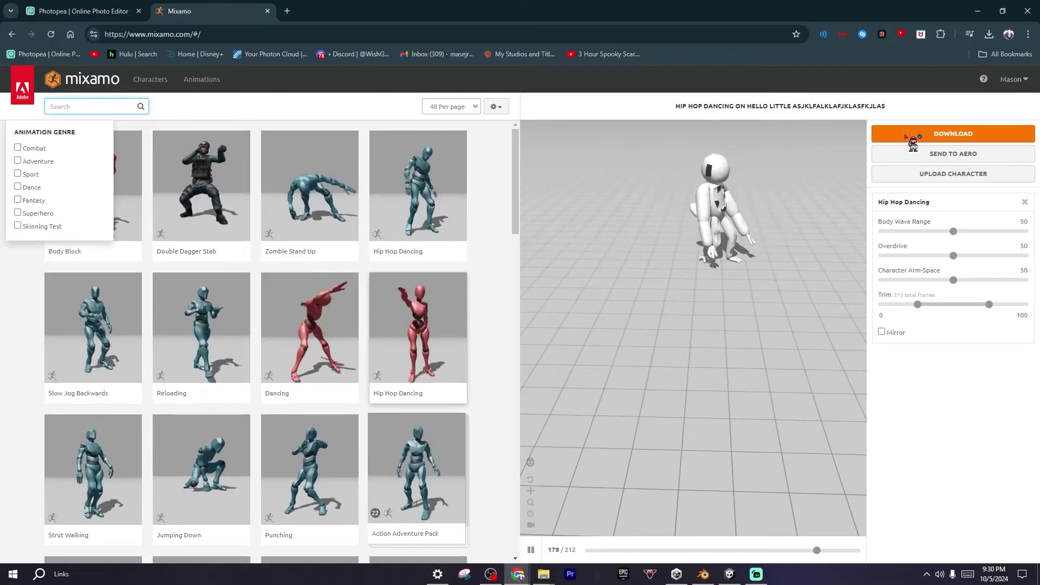
# Search the animations for "running crawl" and apply the Running Crawl animation to the character.
pyautogui.write('running cy')
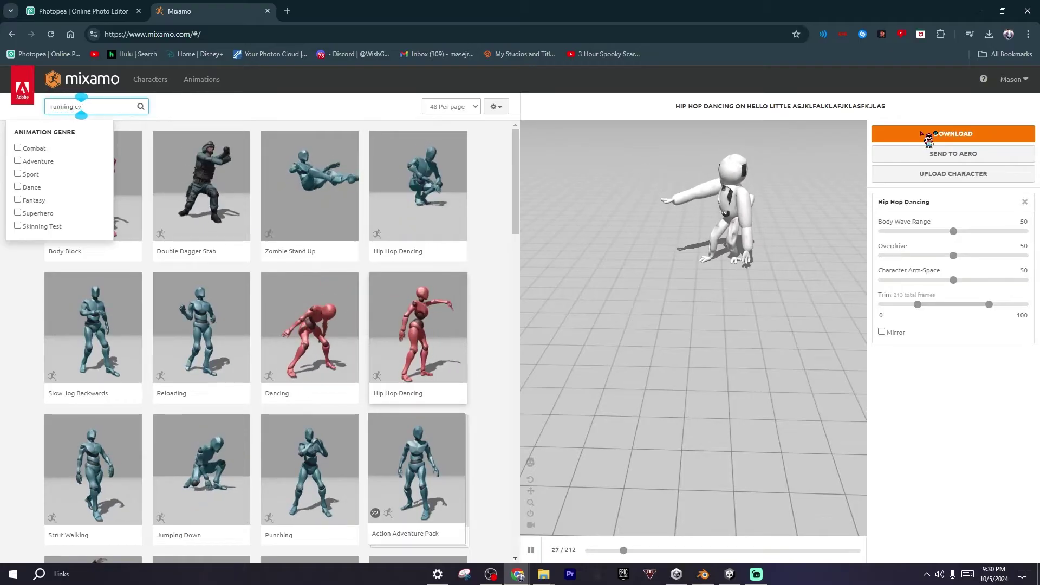
pyautogui.press('BackSpace')
pyautogui.write('rawl')
pyautogui.press('Return')
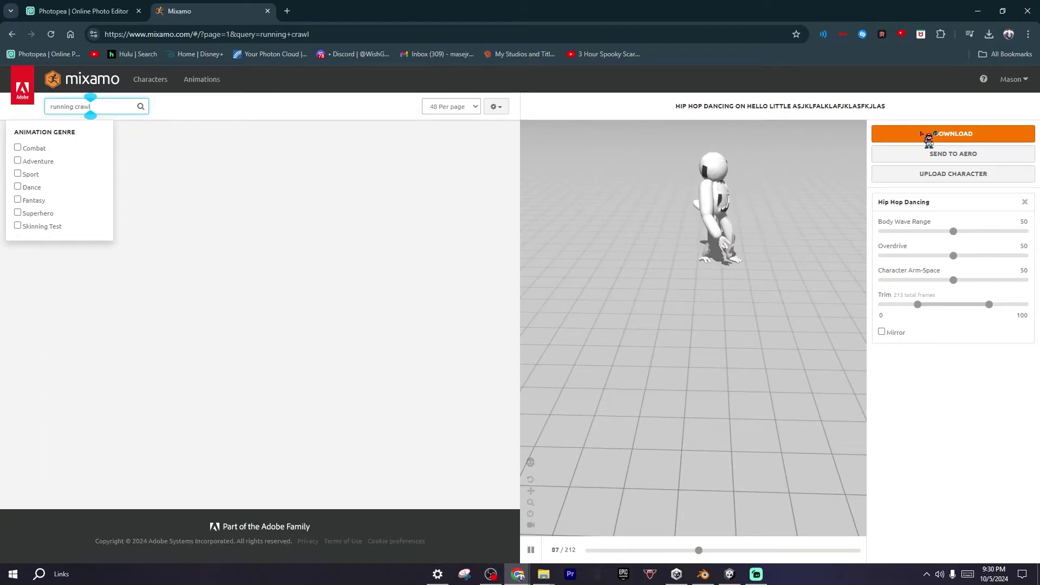
pyautogui.click(94, 228)
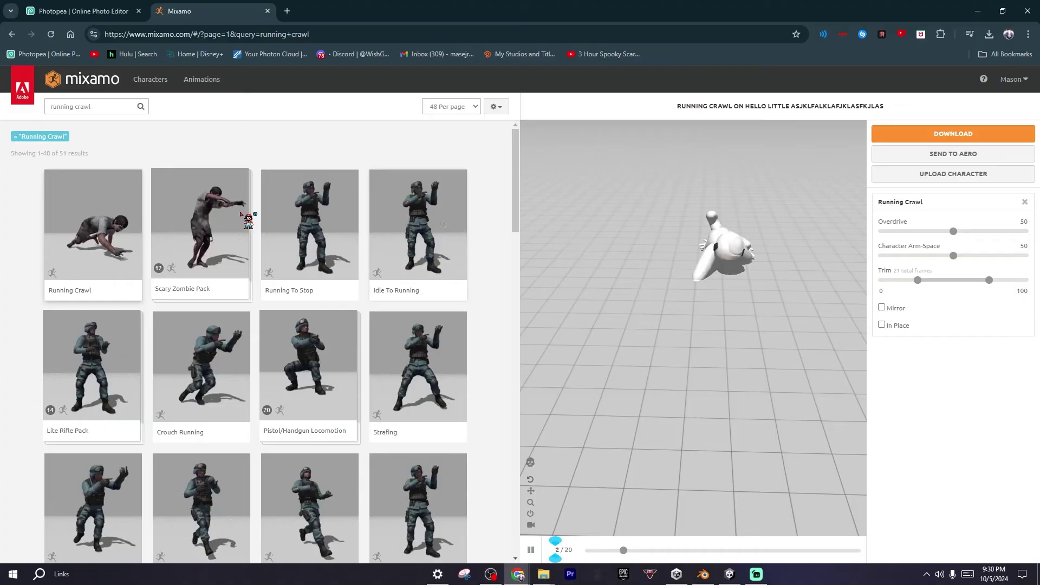
# Enable In Place for the Running Crawl animation and review the character's motion in the preview.
pyautogui.moveTo(780, 239); pyautogui.dragTo(714, 247)
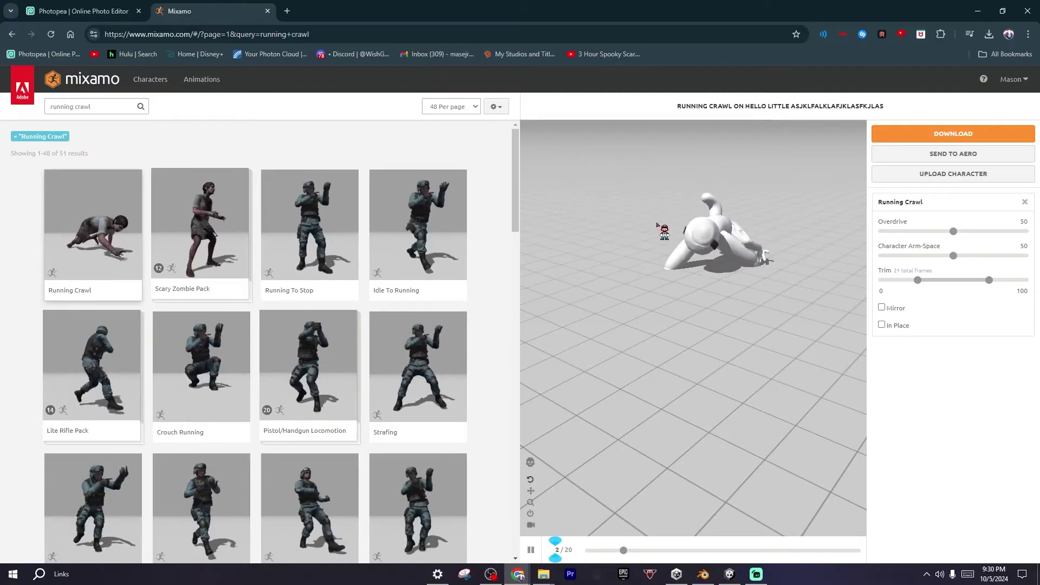
pyautogui.moveTo(666, 227); pyautogui.dragTo(635, 223)
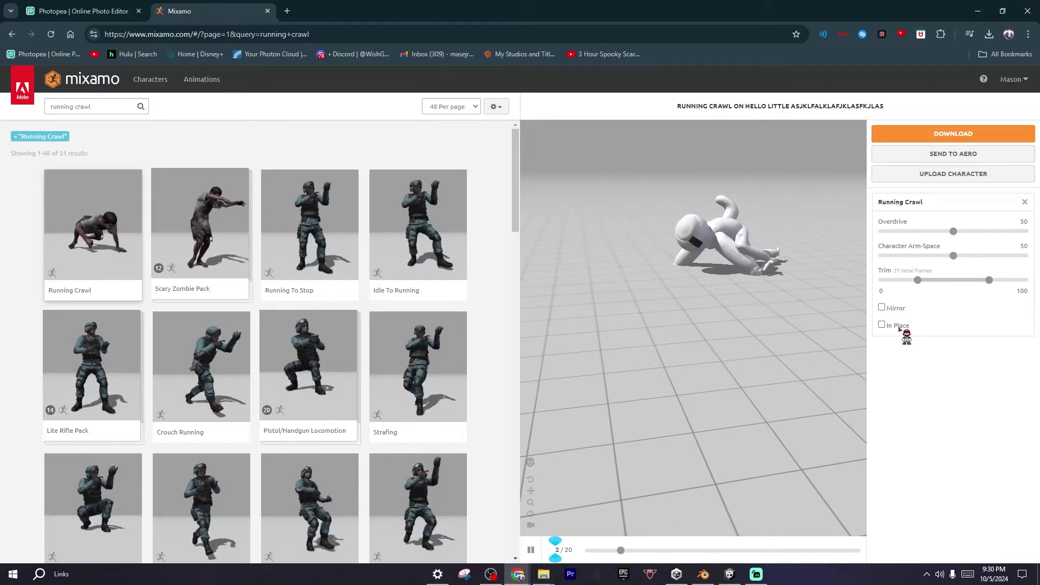
pyautogui.click(881, 325)
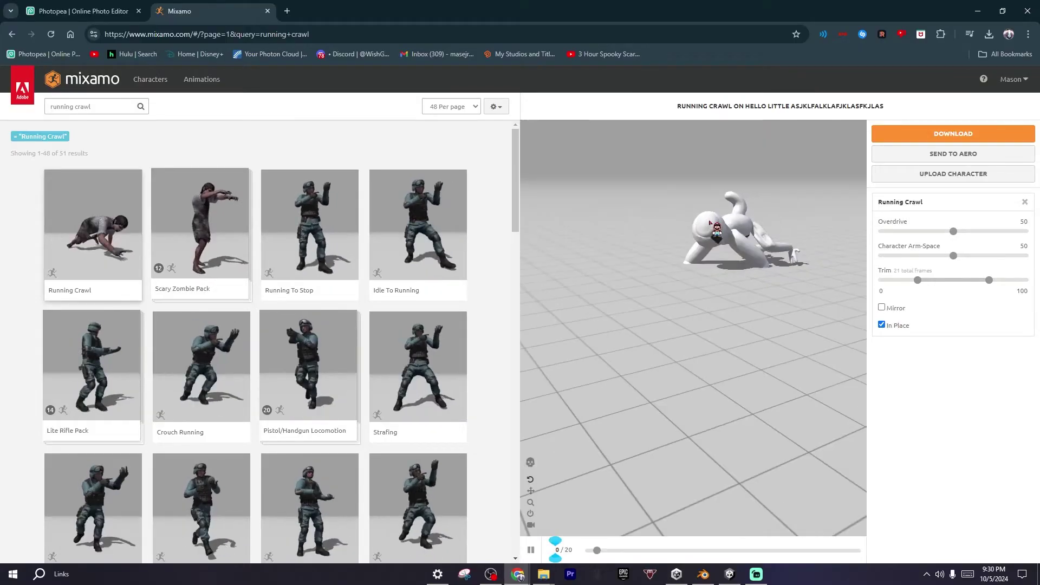
pyautogui.moveTo(690, 223); pyautogui.dragTo(774, 242)
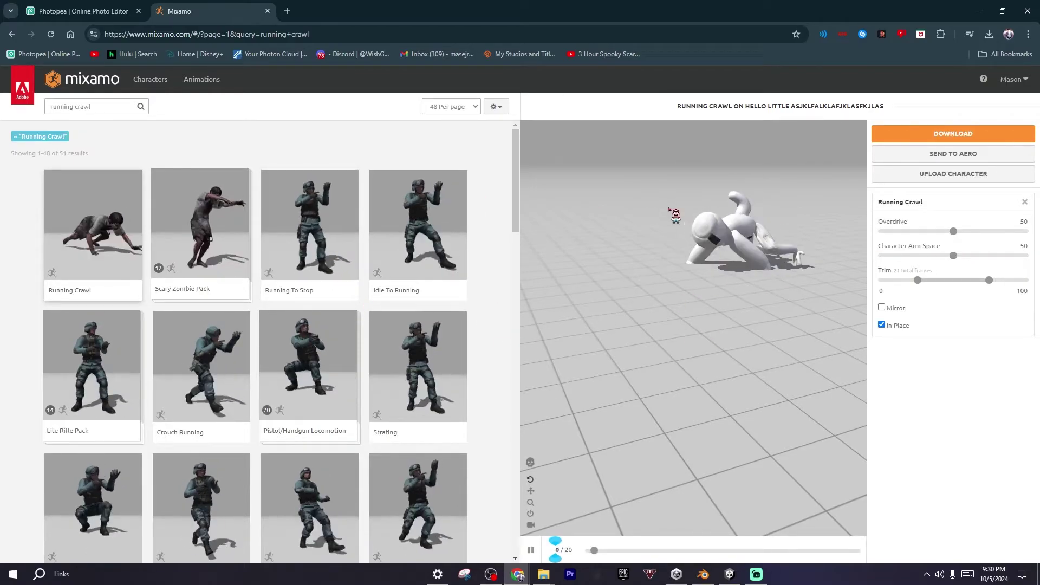
pyautogui.scroll(-8, 497, 255)
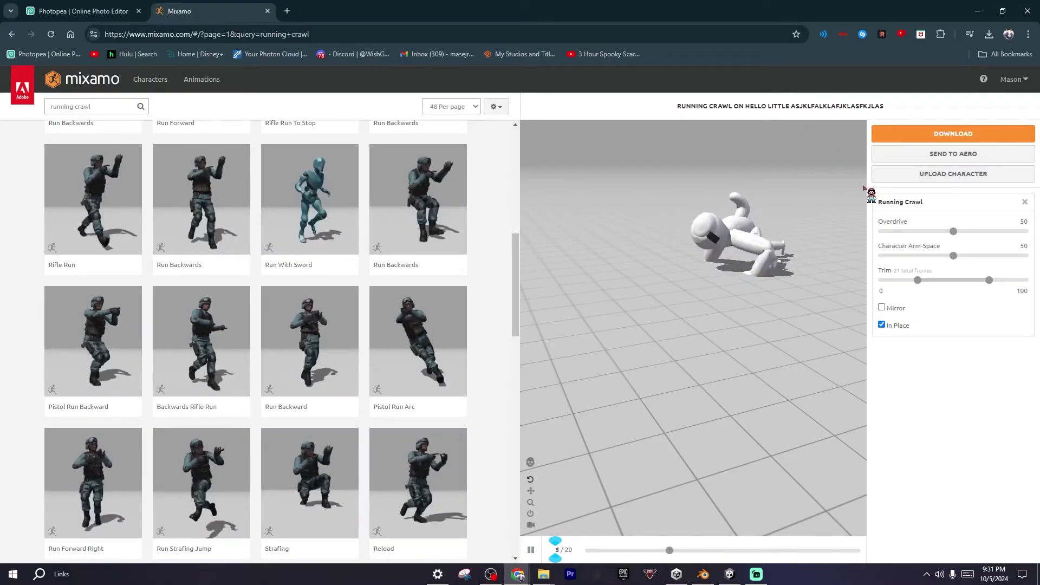
# Open Mixamo's character upload, then switch to Blender and inspect the T-posed character model from several sides.
pyautogui.click(910, 175)
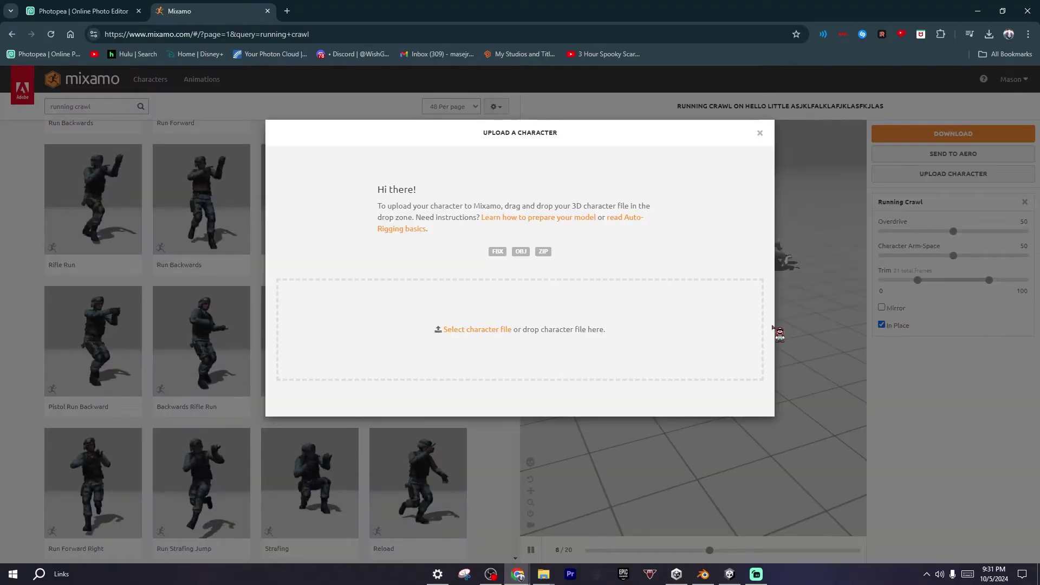
pyautogui.click(703, 574)
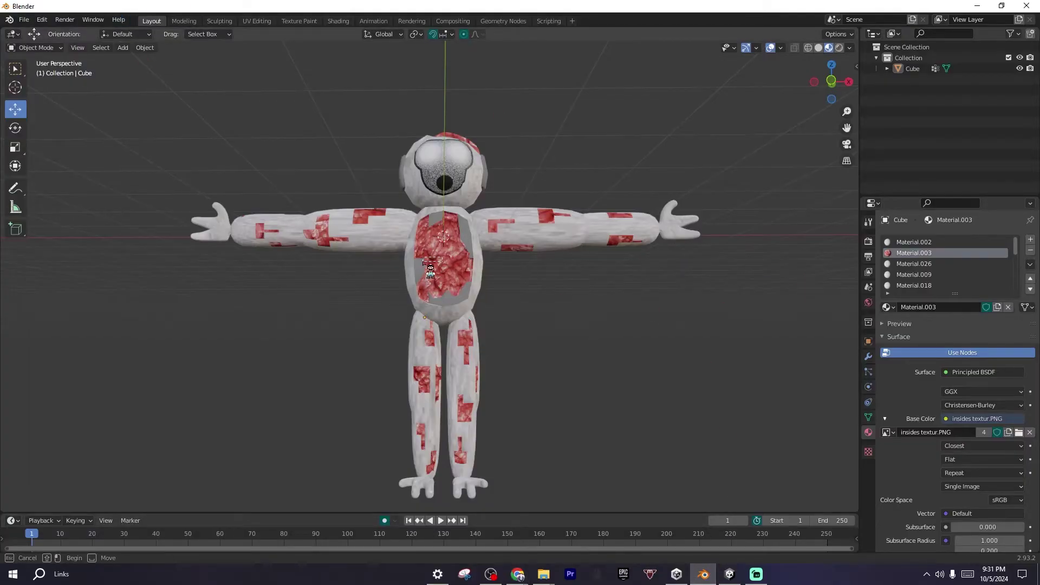
pyautogui.scroll(-2, 430, 271)
pyautogui.moveTo(596, 314); pyautogui.dragTo(417, 174, button='middle')
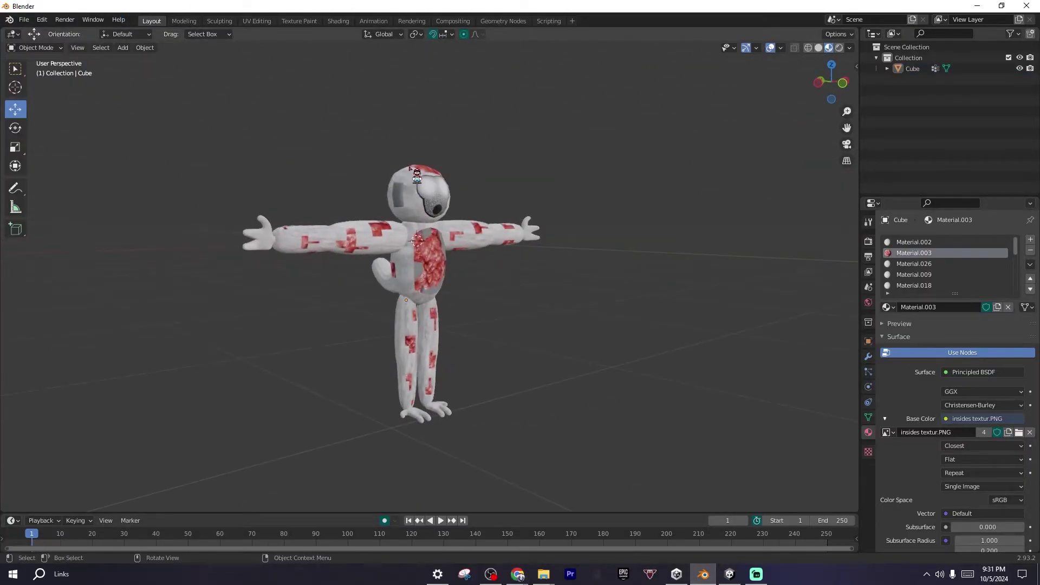
pyautogui.moveTo(373, 133); pyautogui.dragTo(425, 238, button='middle')
pyautogui.scroll(3, 426, 238)
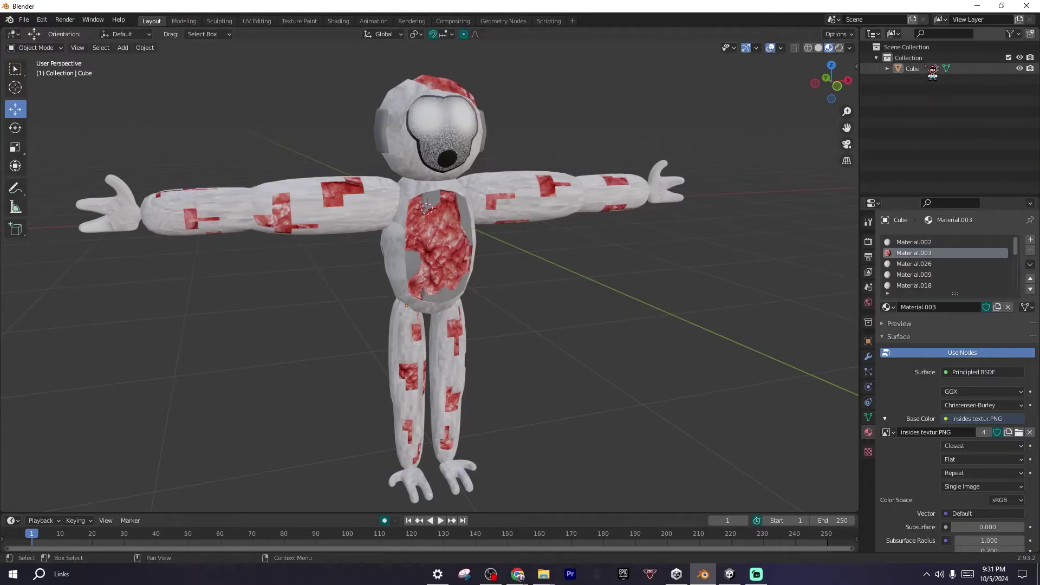
pyautogui.scroll(-4, 621, 260)
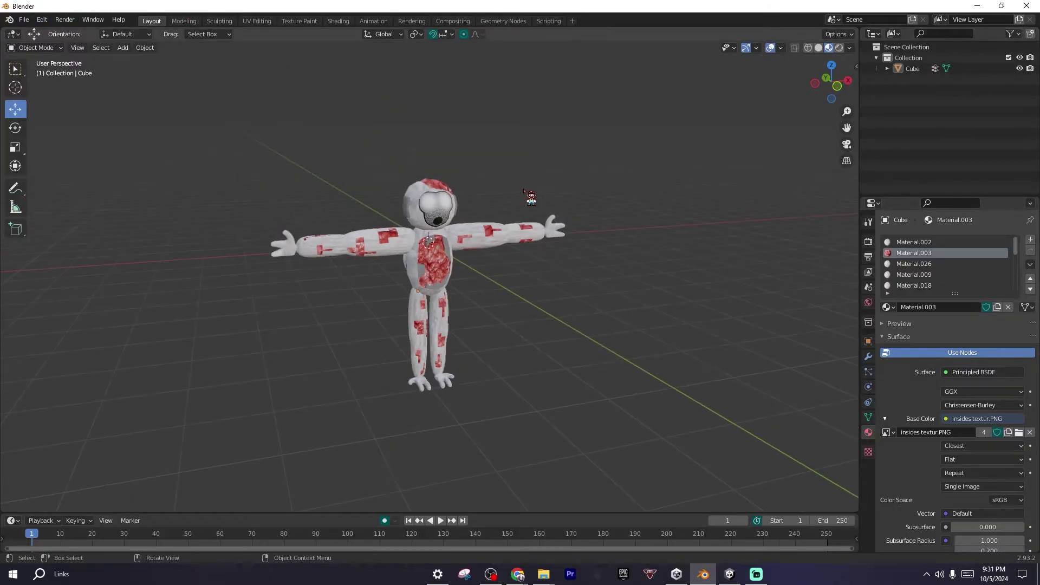
pyautogui.moveTo(530, 197); pyautogui.dragTo(390, 228, button='middle')
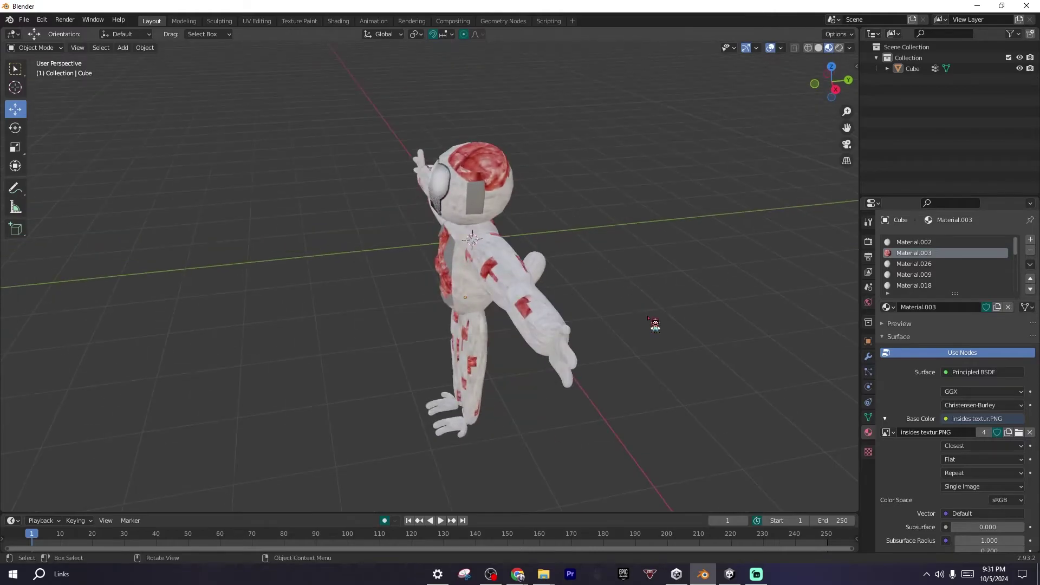
pyautogui.click(19, 21)
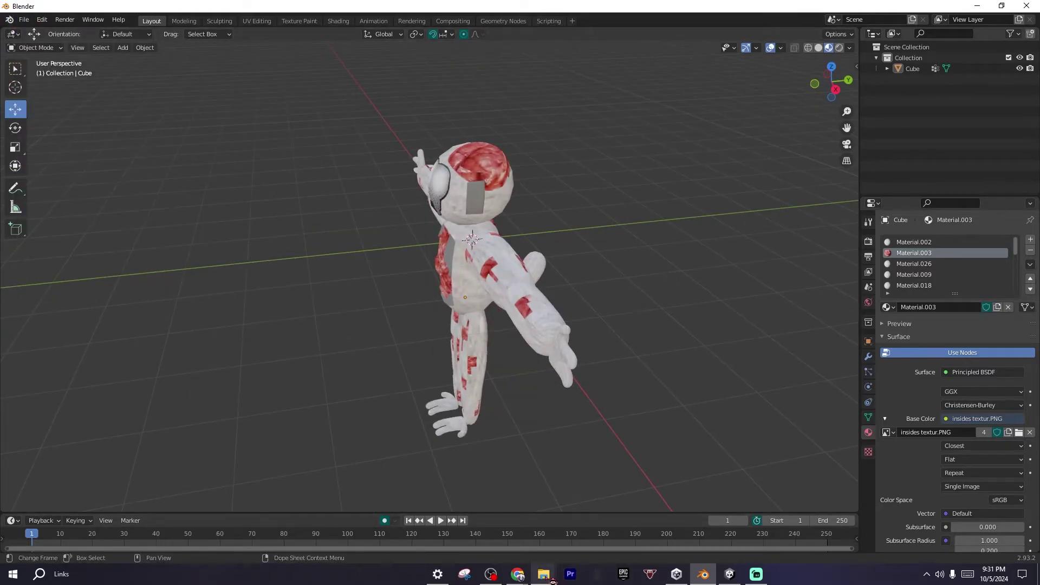
# Switch back to Mixamo in Chrome and upload the character file "hello little asjklfalklafjklasfkjlas" from Downloads.
pyautogui.moveTo(518, 574)
pyautogui.click(552, 541)
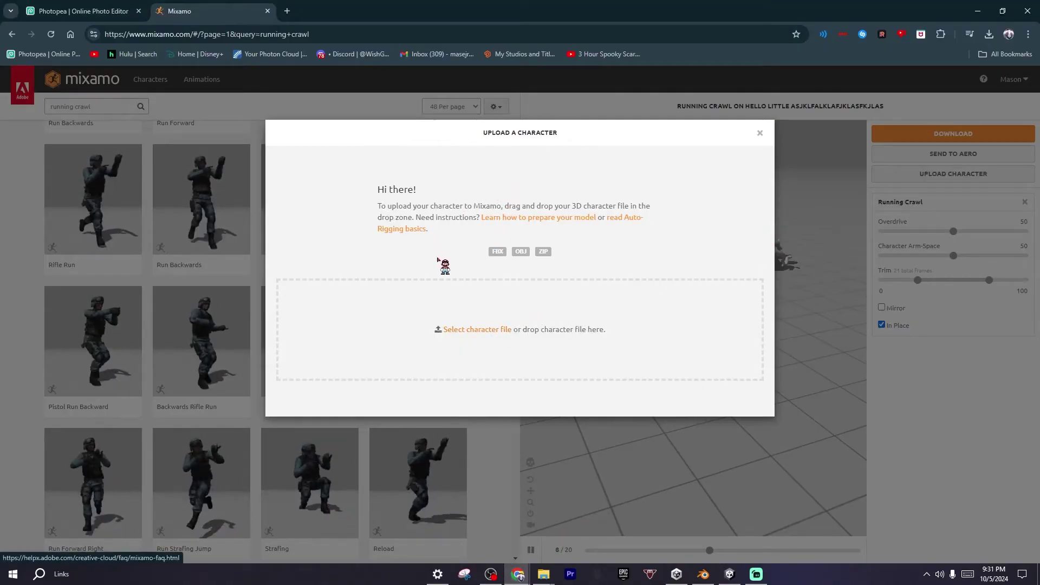
pyautogui.click(760, 133)
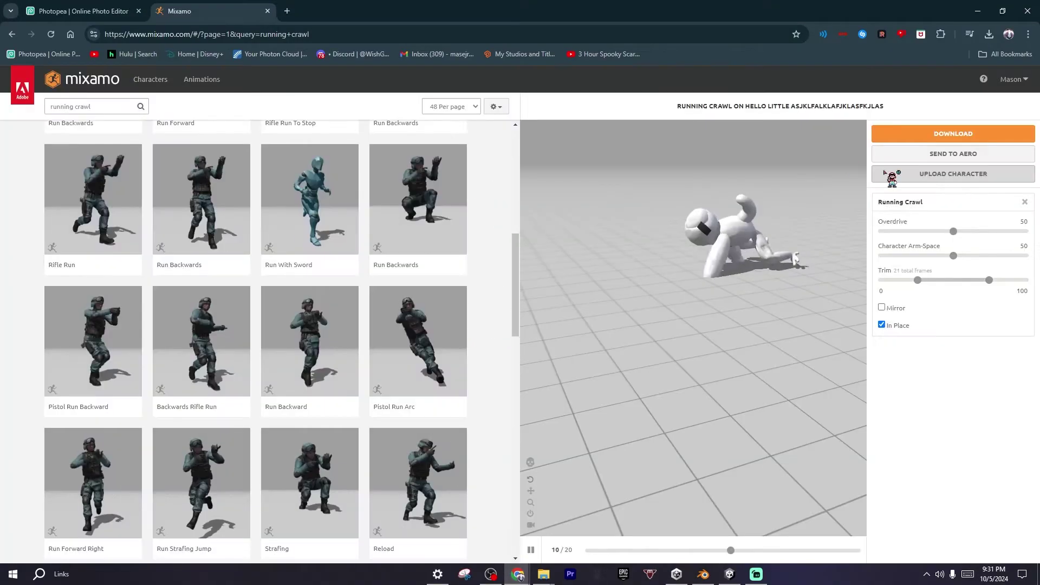
pyautogui.click(970, 174)
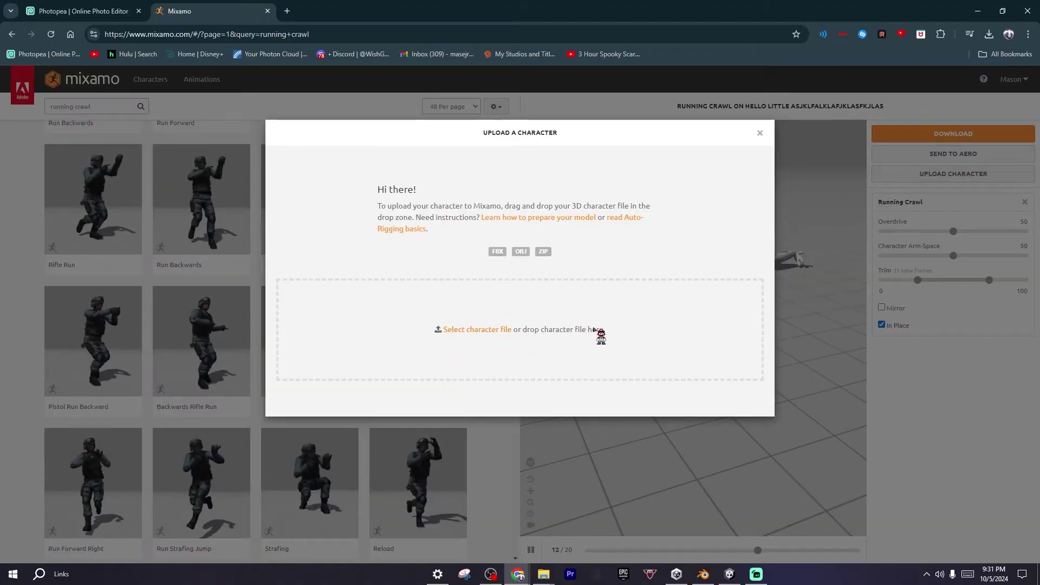
pyautogui.click(490, 330)
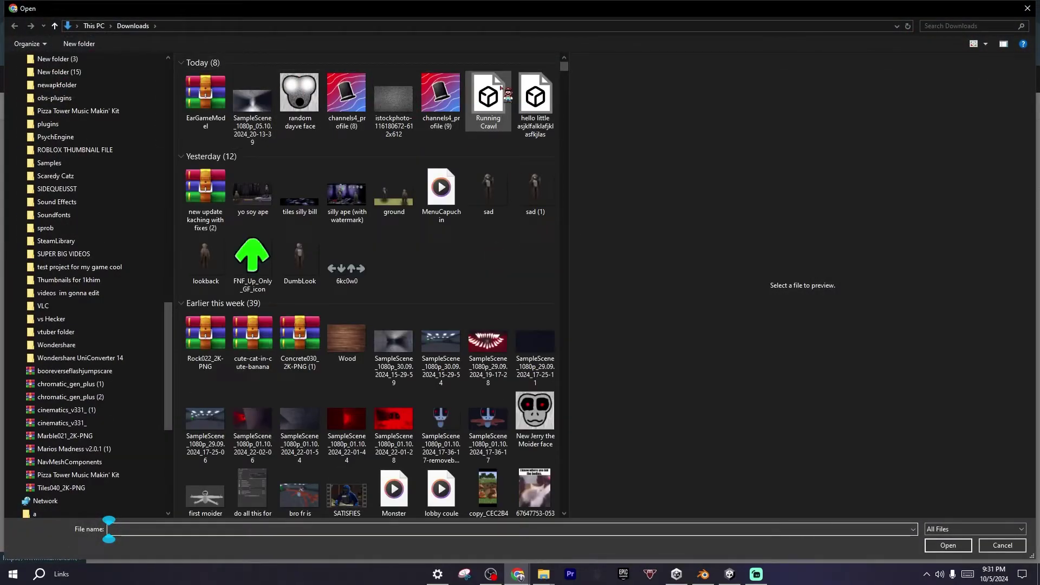
pyautogui.click(535, 103)
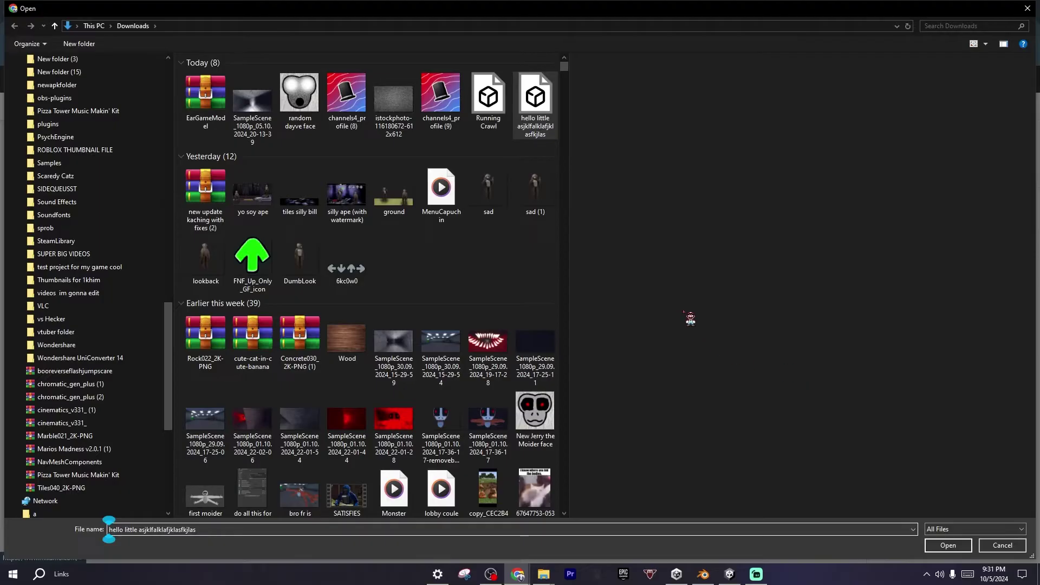
pyautogui.click(941, 546)
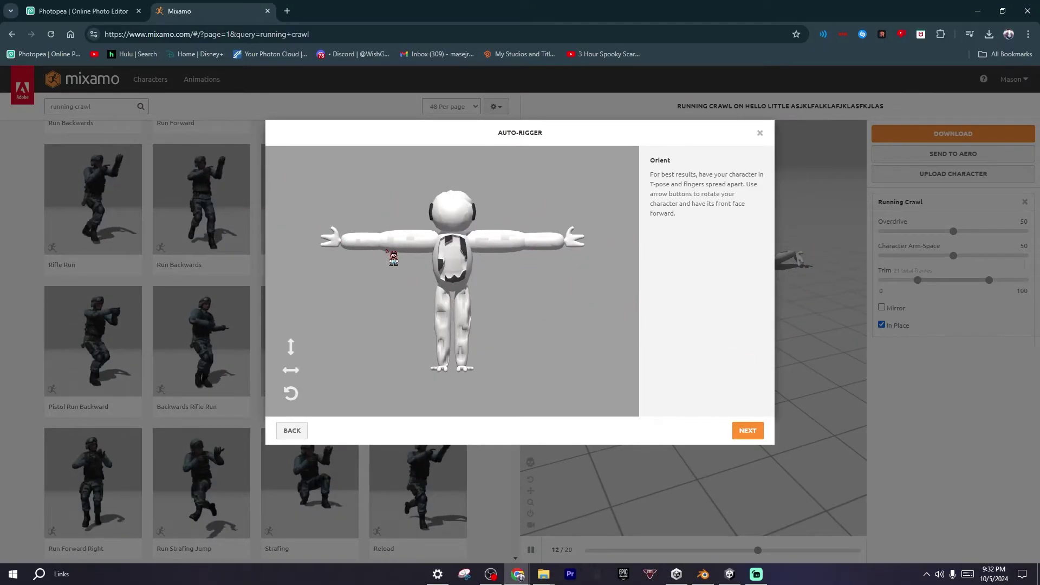
# Confirm the character's orientation and place the chin, wrist, elbow, groin and knee markers on the model with symmetry on.
pyautogui.click(757, 433)
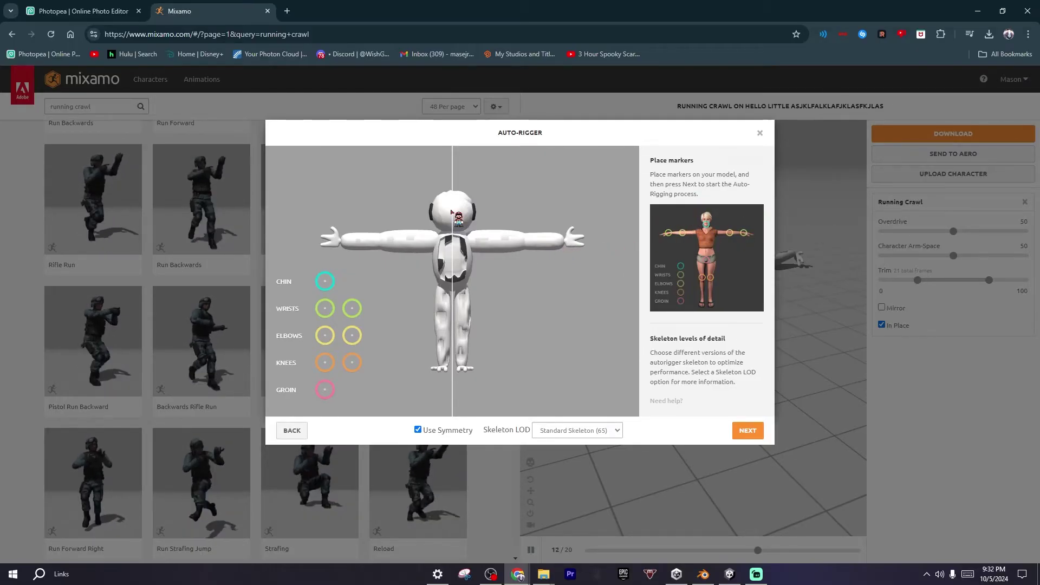
pyautogui.moveTo(326, 281)
pyautogui.mouseDown()
pyautogui.moveTo(458, 262)
pyautogui.moveTo(454, 233)
pyautogui.mouseUp()
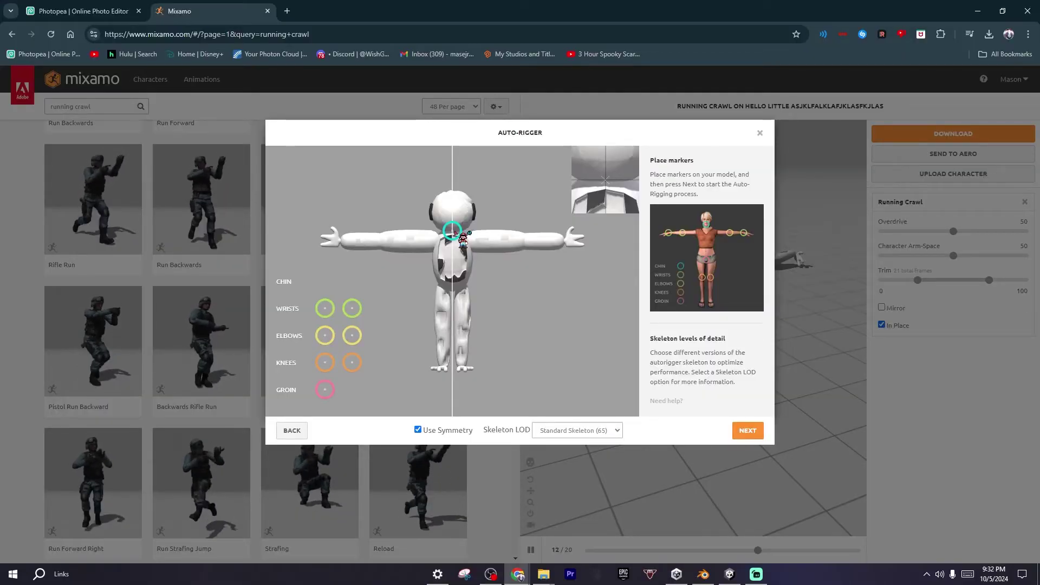
pyautogui.moveTo(454, 232); pyautogui.dragTo(453, 231)
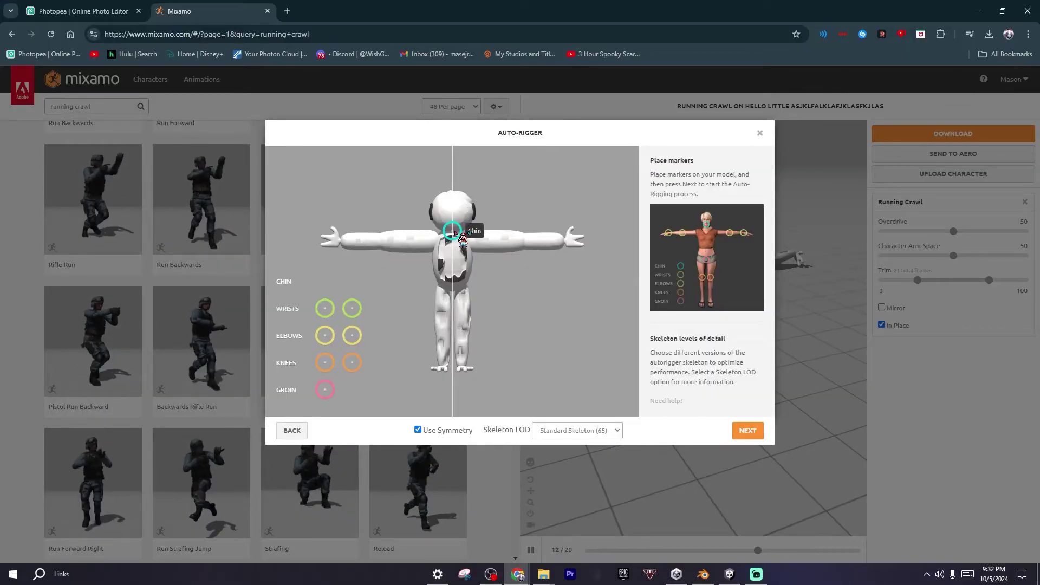
pyautogui.moveTo(329, 313); pyautogui.dragTo(344, 243)
pyautogui.moveTo(332, 333); pyautogui.dragTo(382, 240)
pyautogui.moveTo(324, 389)
pyautogui.mouseDown()
pyautogui.moveTo(399, 346)
pyautogui.moveTo(453, 291)
pyautogui.mouseUp()
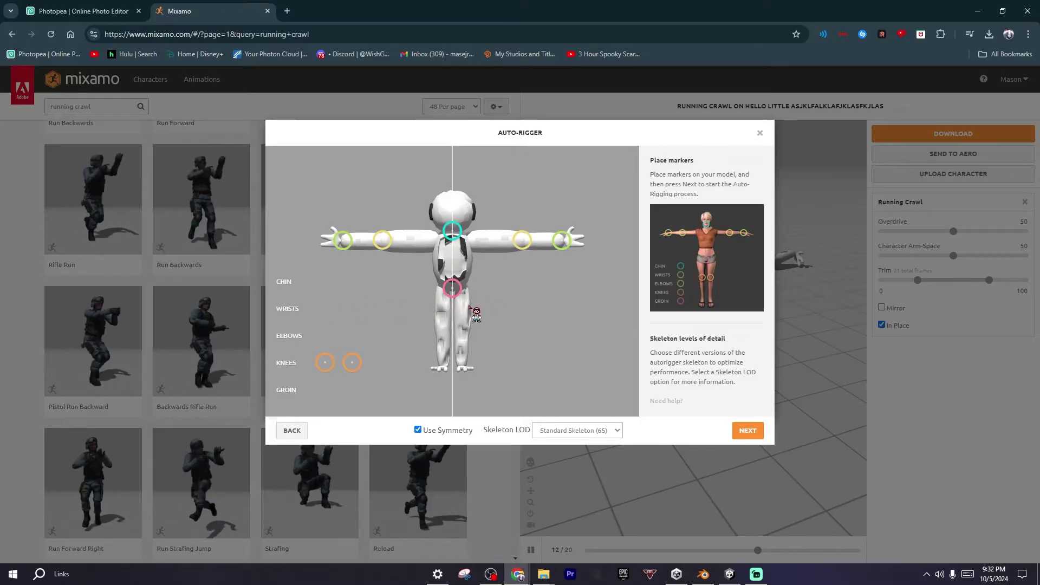
pyautogui.moveTo(336, 363); pyautogui.dragTo(361, 354)
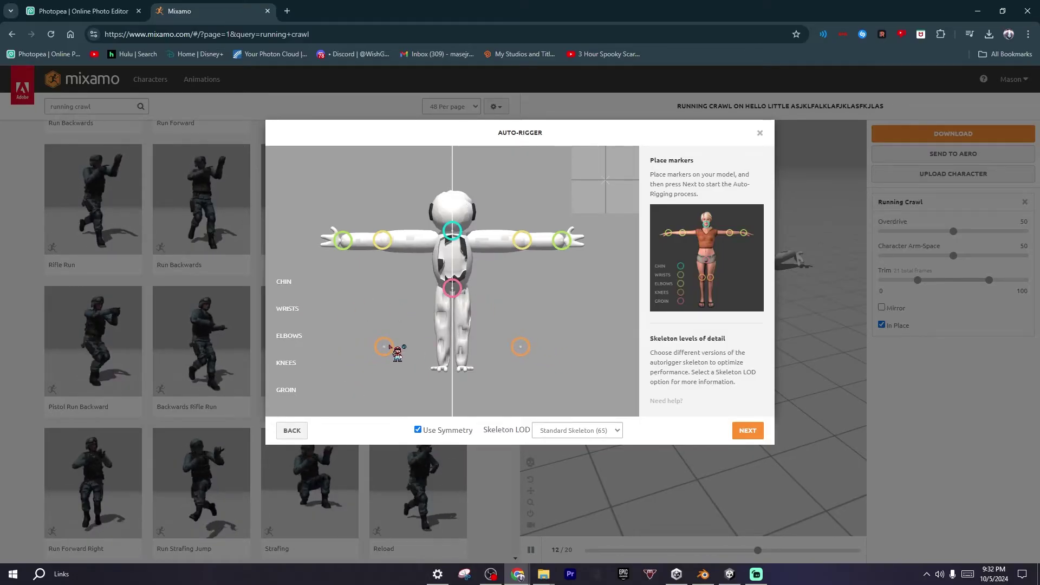
pyautogui.moveTo(389, 345); pyautogui.dragTo(442, 324)
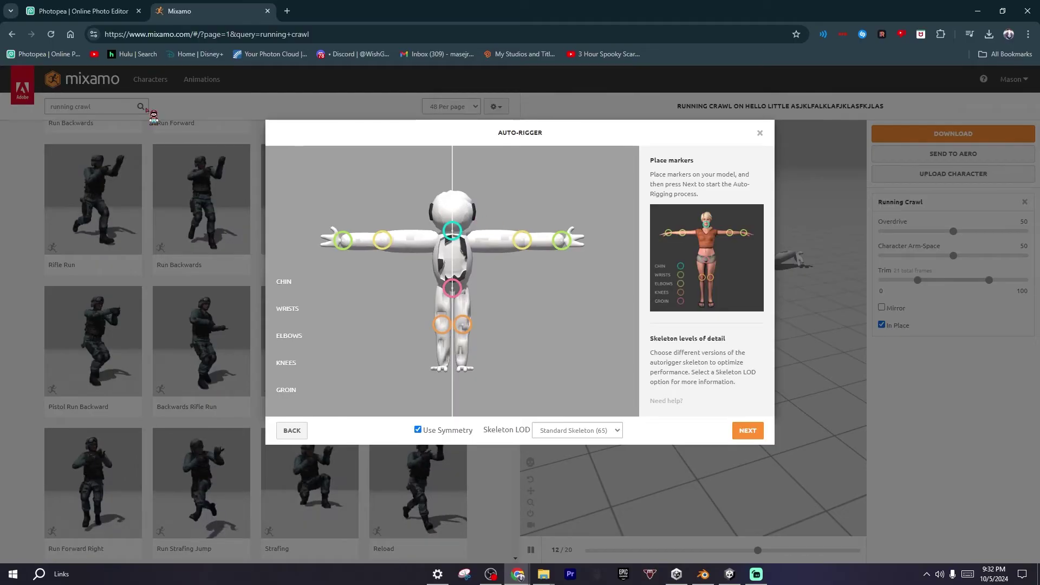
# Run the auto-rigging with the Standard Skeleton (65) and accept the rigged model as the new character.
pyautogui.click(754, 430)
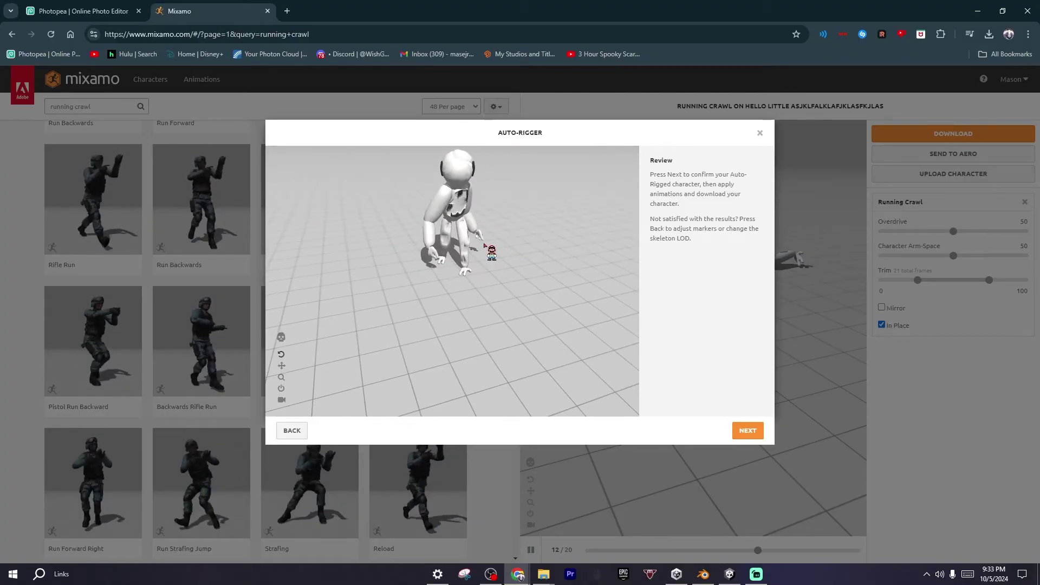
pyautogui.click(755, 430)
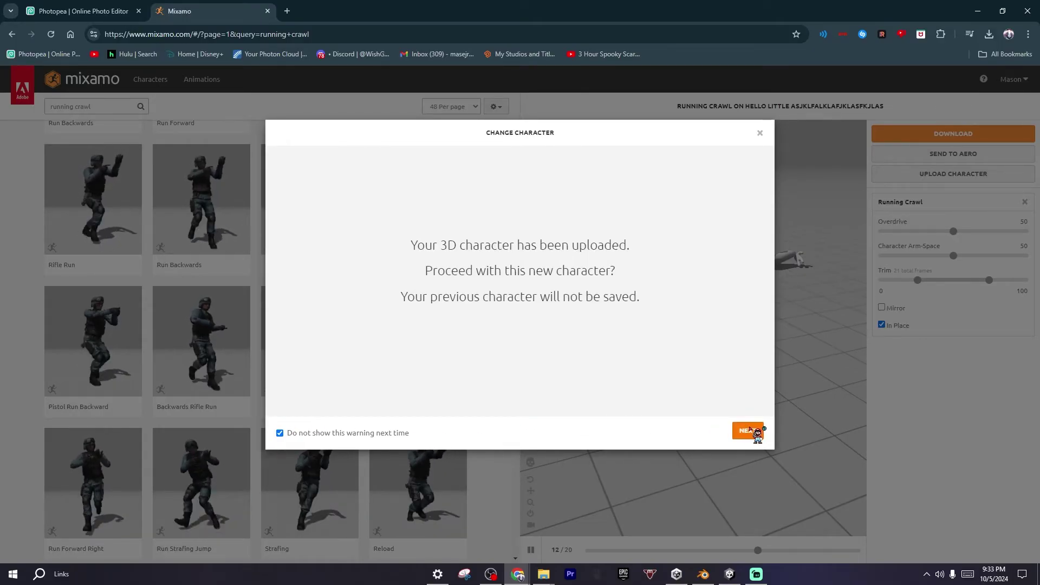
pyautogui.click(752, 430)
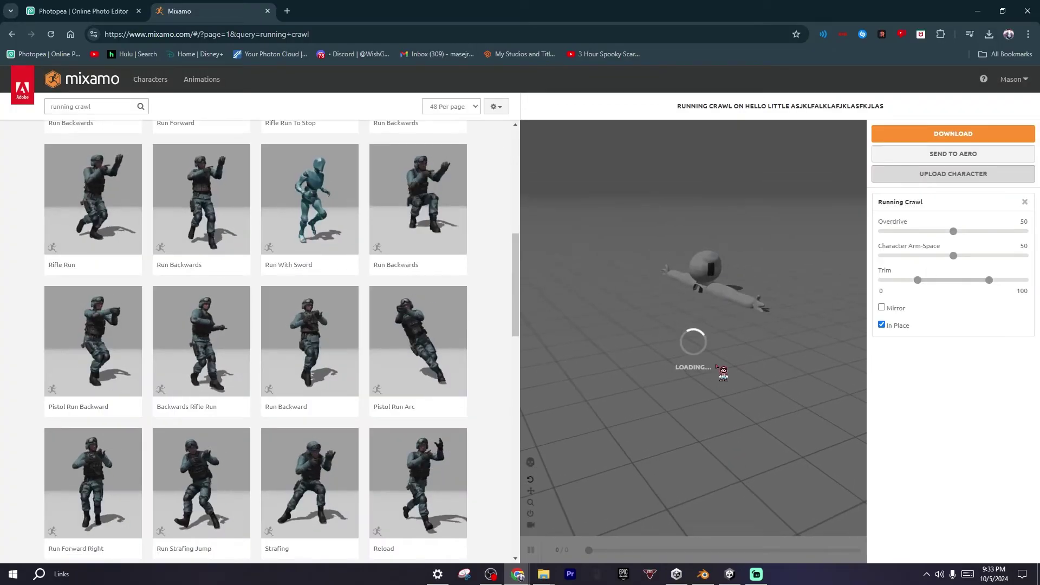
# Inspect the character's Running Crawl motion from several angles, then check the download settings and close them without downloading.
pyautogui.moveTo(702, 317); pyautogui.dragTo(679, 297)
pyautogui.moveTo(721, 265); pyautogui.dragTo(672, 273)
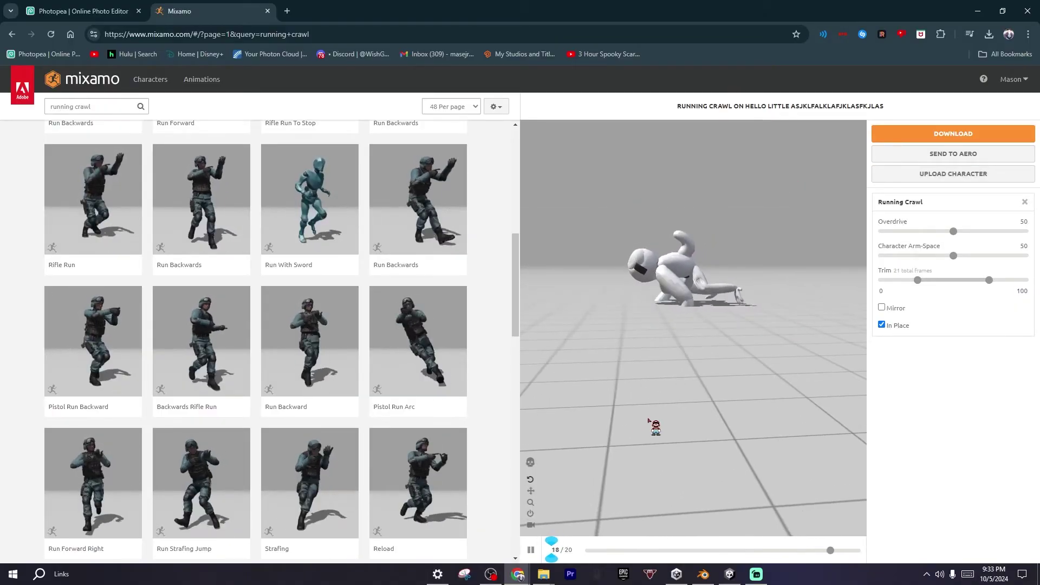
pyautogui.moveTo(648, 419); pyautogui.dragTo(683, 378)
pyautogui.moveTo(652, 304); pyautogui.dragTo(634, 343)
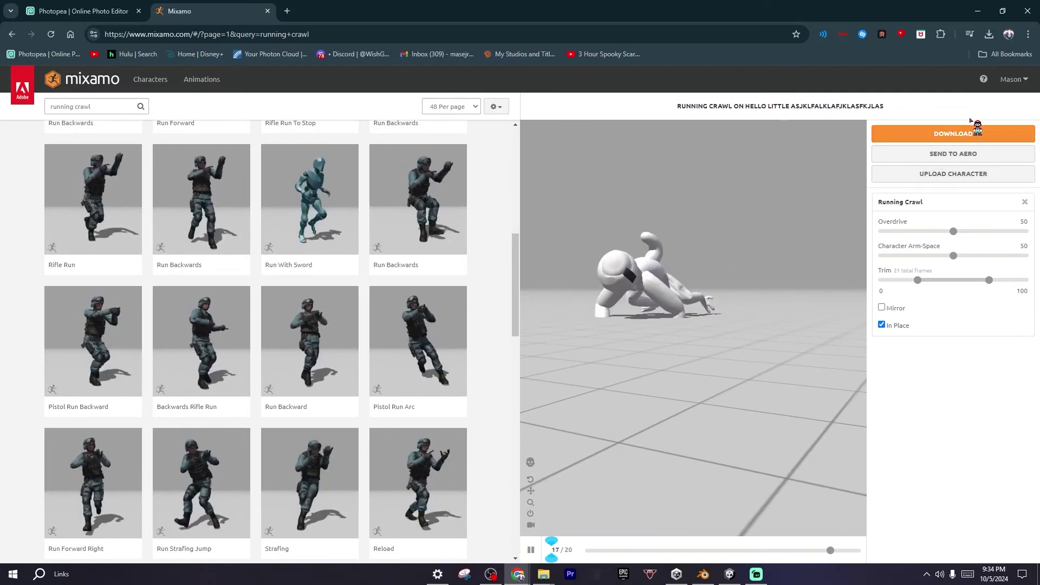
pyautogui.click(957, 139)
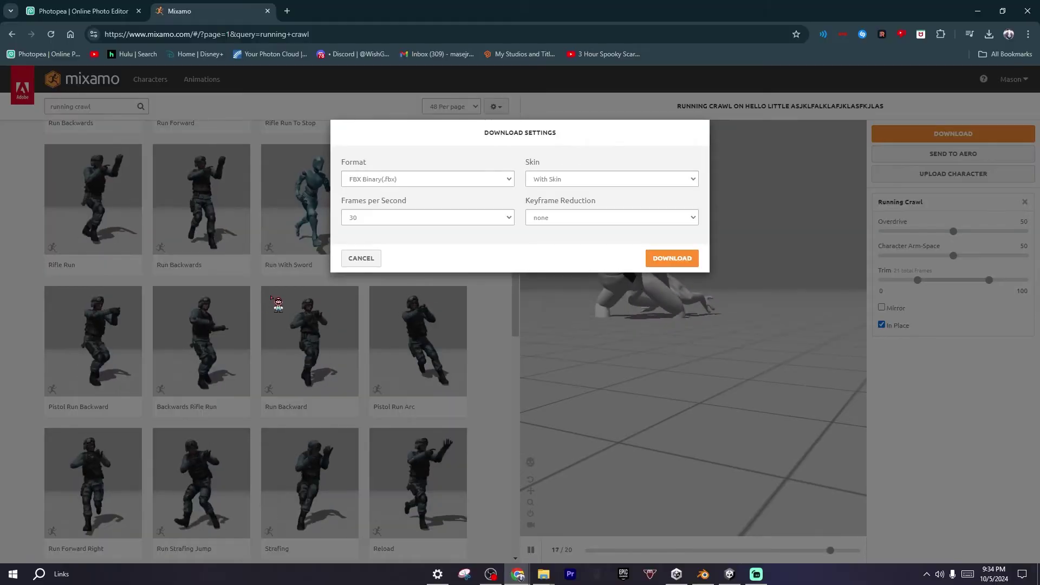
pyautogui.click(355, 265)
# Switch to Unity and move the scene view into the tiled room with the ceiling lights.
pyautogui.click(729, 573)
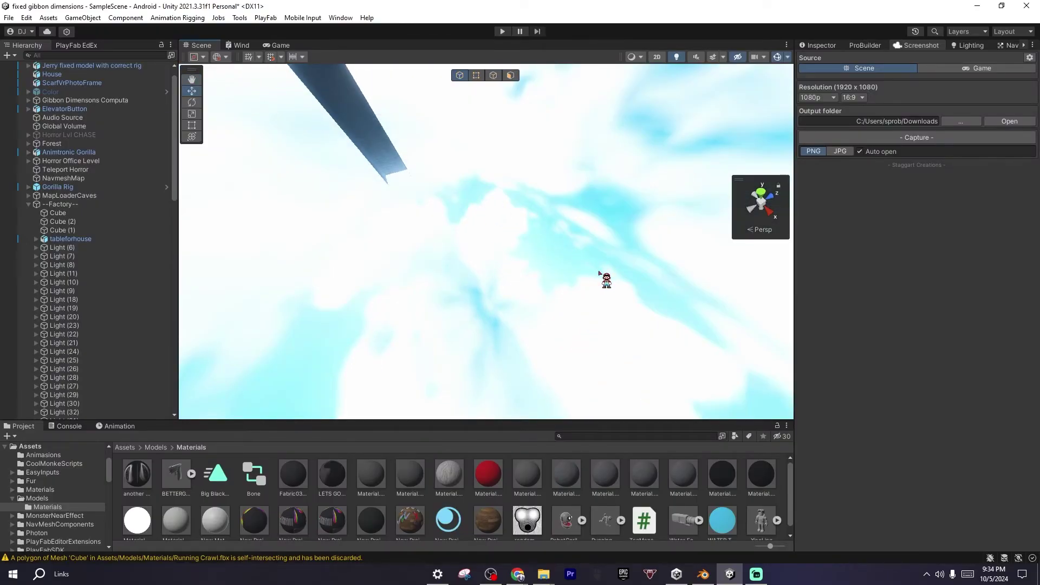
pyautogui.moveTo(599, 273); pyautogui.dragTo(644, 529, button='right')
pyautogui.press('w')
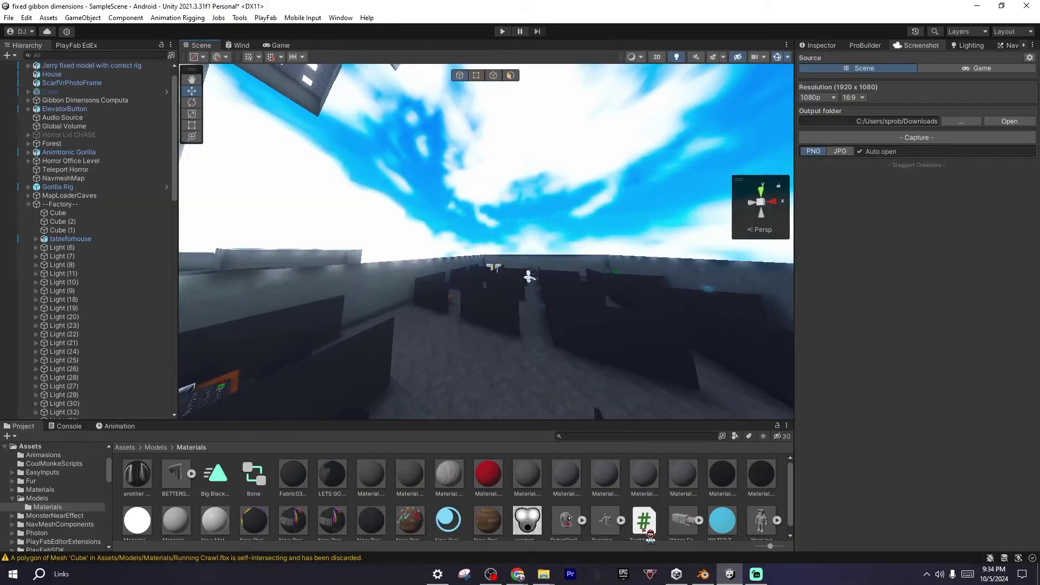
pyautogui.moveTo(477, 292); pyautogui.dragTo(359, 355, button='right')
pyautogui.press('w')
pyautogui.scroll(-1, 596, 498)
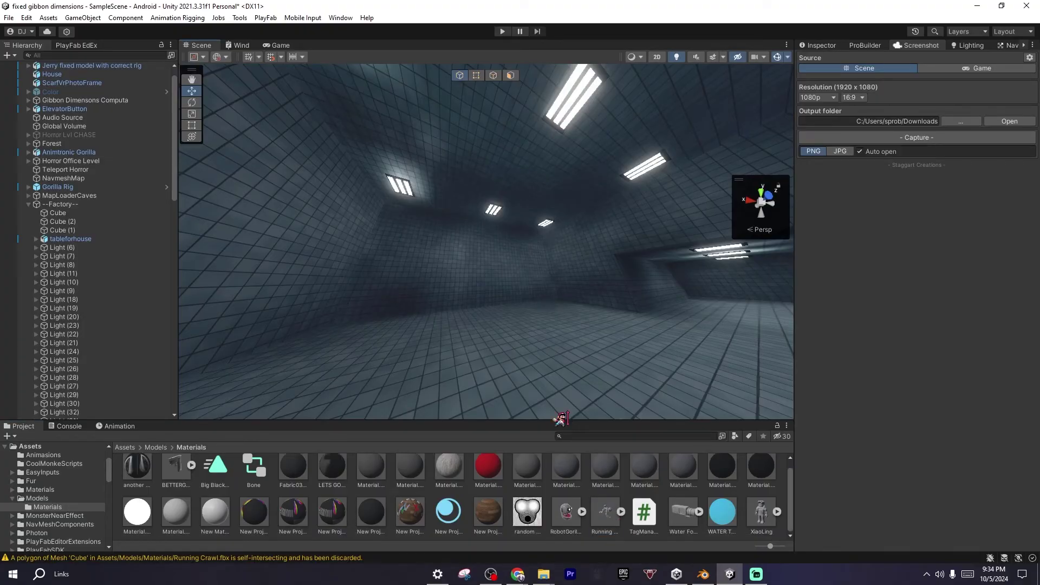
# Place the Running Crawl model from the Materials folder in the tiled room and focus the view on it.
pyautogui.moveTo(539, 367); pyautogui.dragTo(541, 368)
pyautogui.press('s')
pyautogui.moveTo(541, 368); pyautogui.dragTo(383, 534, button='right')
pyautogui.press('w')
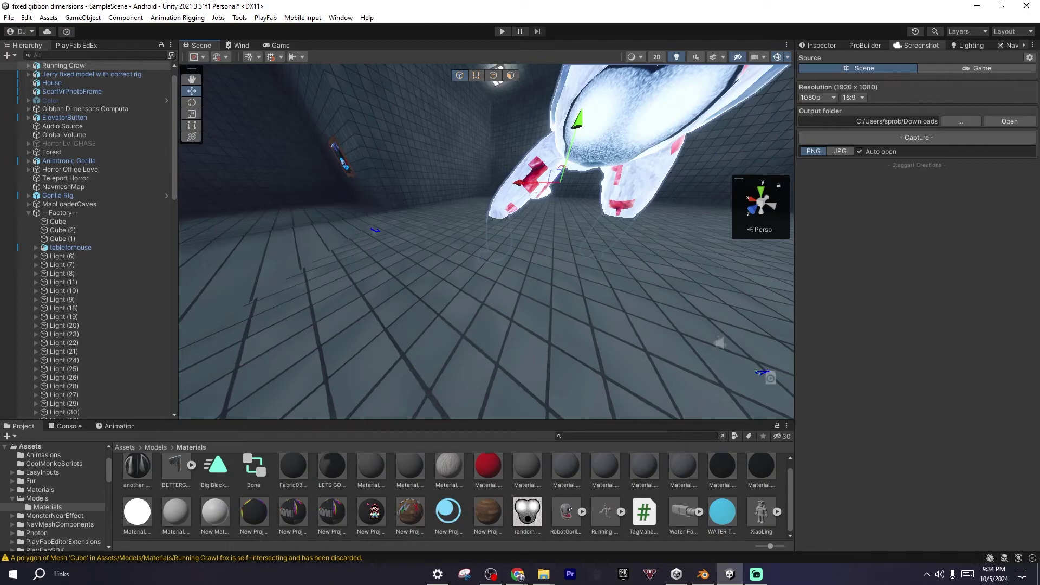
pyautogui.press('f')
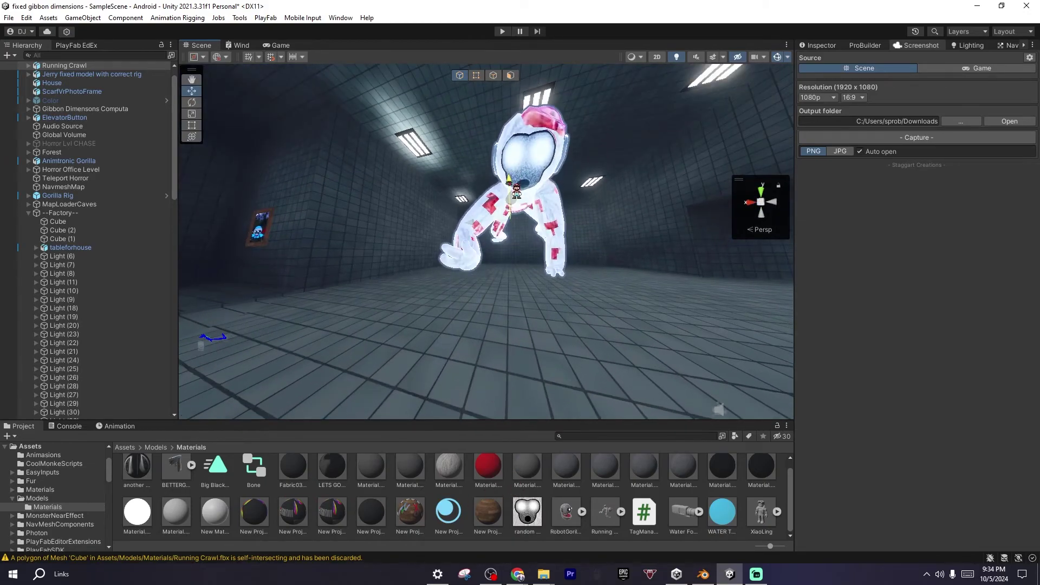
pyautogui.moveTo(503, 222)
pyautogui.mouseDown(button='right')
pyautogui.moveTo(508, 166)
pyautogui.moveTo(503, 219)
pyautogui.mouseUp(button='right')
# Expand the Running Crawl object and check its Hips, LeftUpLeg, RightUpLeg and Spine bones in the Animation window.
pyautogui.click(36, 67)
pyautogui.click(29, 65)
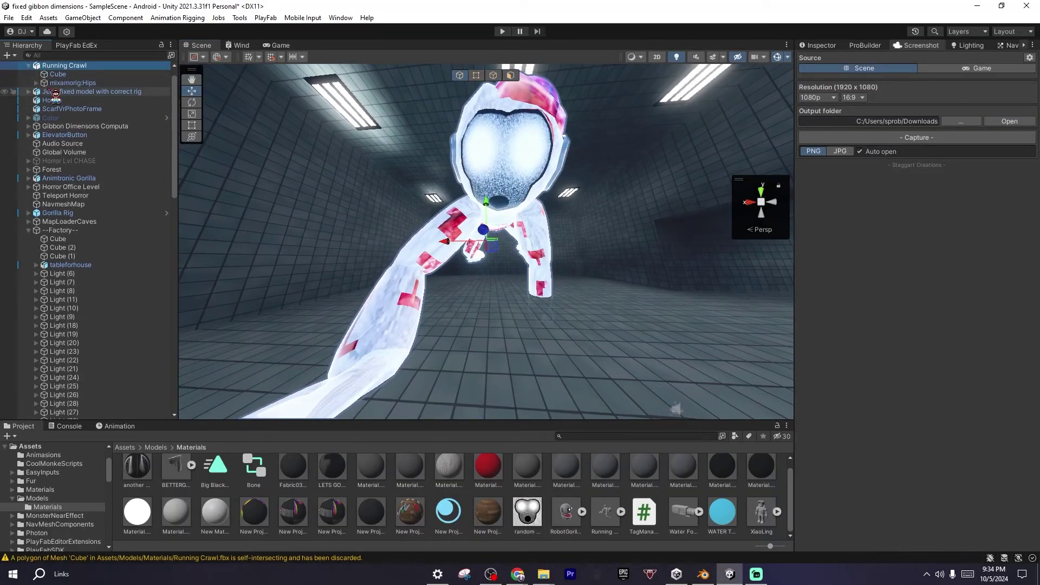
pyautogui.click(71, 83)
pyautogui.click(116, 425)
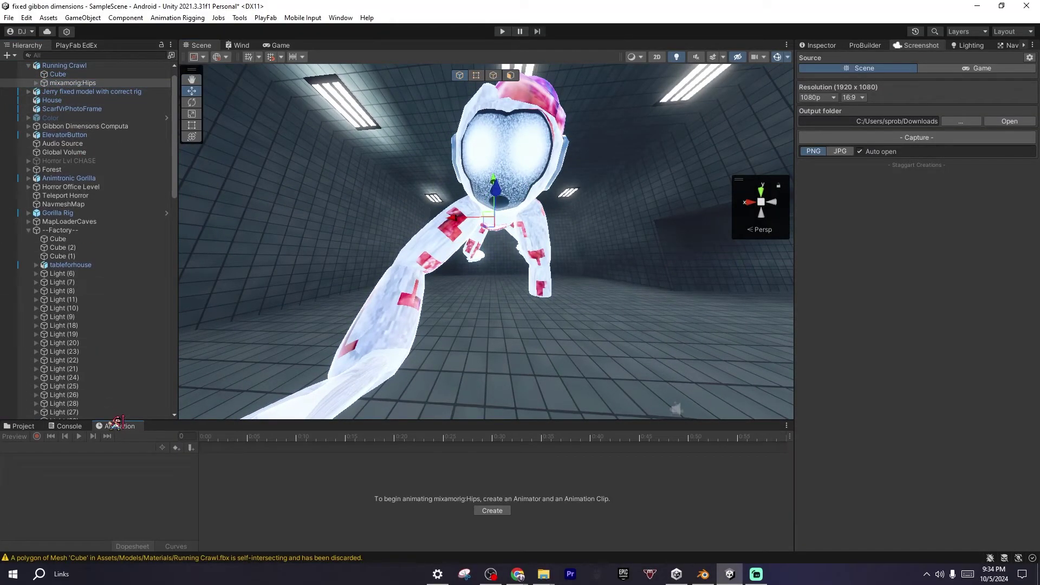
pyautogui.click(36, 82)
pyautogui.click(89, 91)
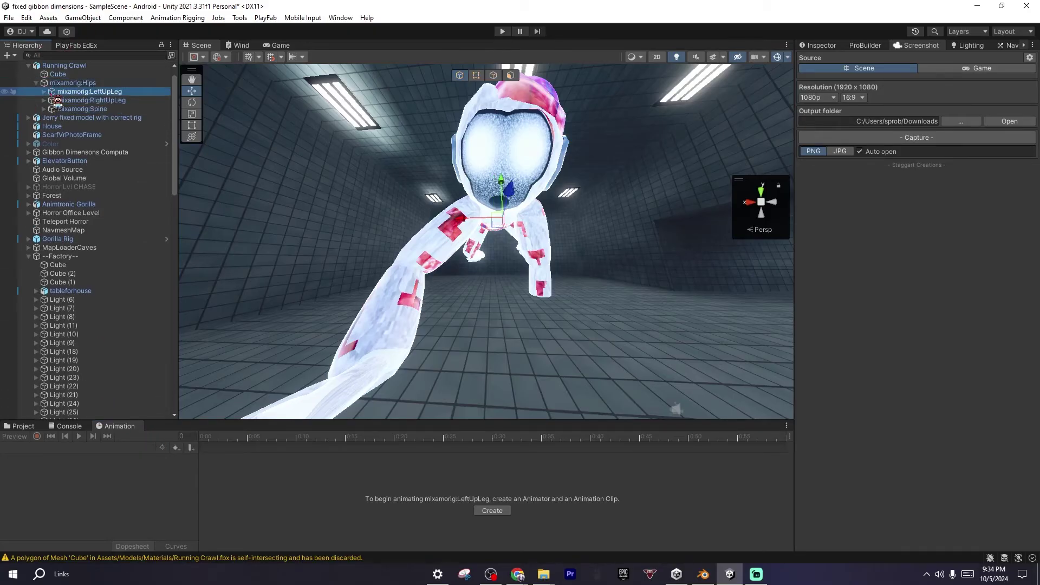
pyautogui.click(91, 100)
pyautogui.click(77, 109)
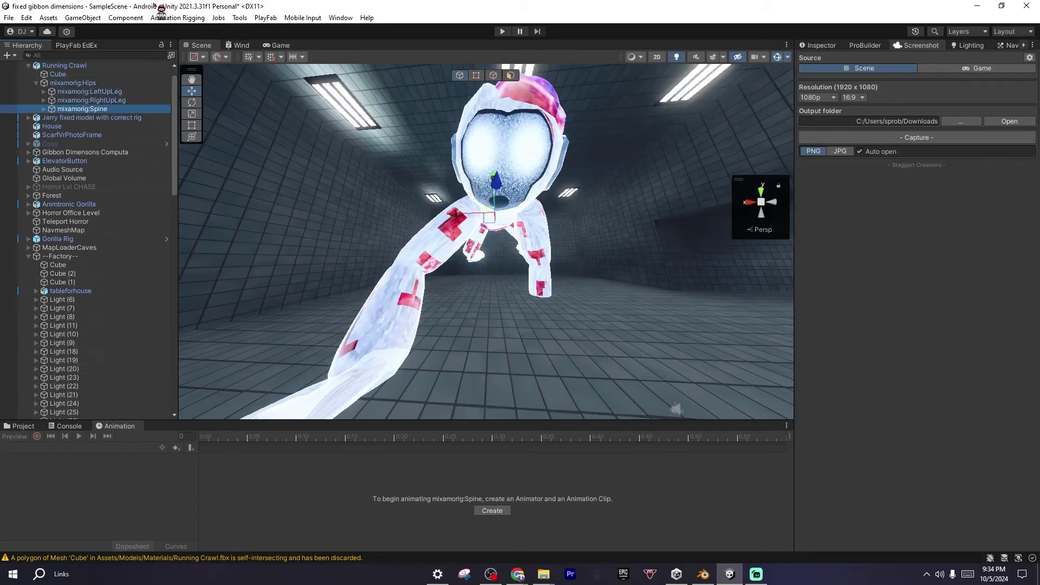
pyautogui.click(126, 101)
pyautogui.click(125, 92)
pyautogui.click(124, 109)
# Look up where the Animation window is opened, then return to the project assets and delete the Running Crawl object from the scene.
pyautogui.click(341, 18)
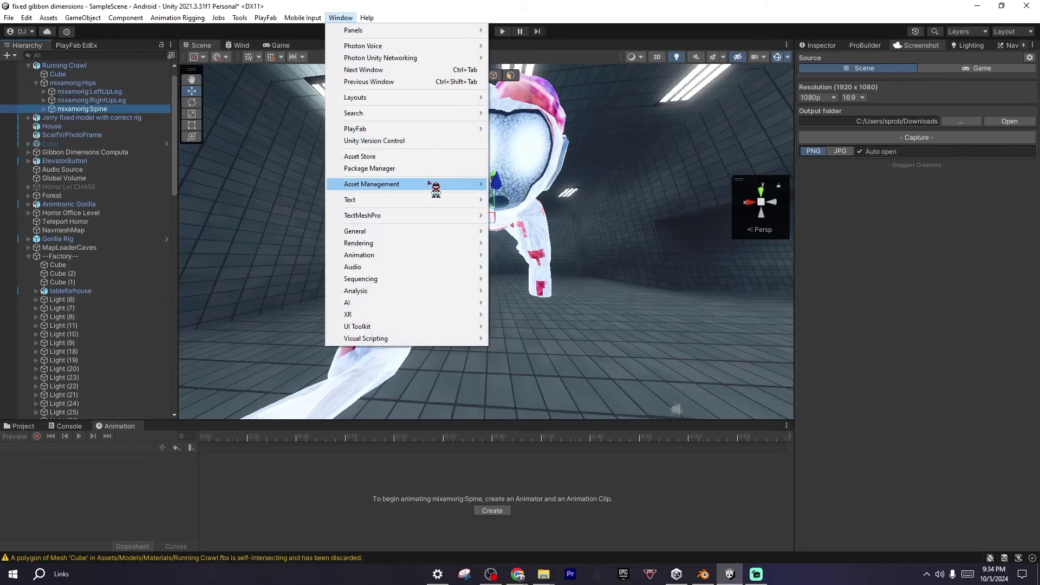
pyautogui.moveTo(419, 254)
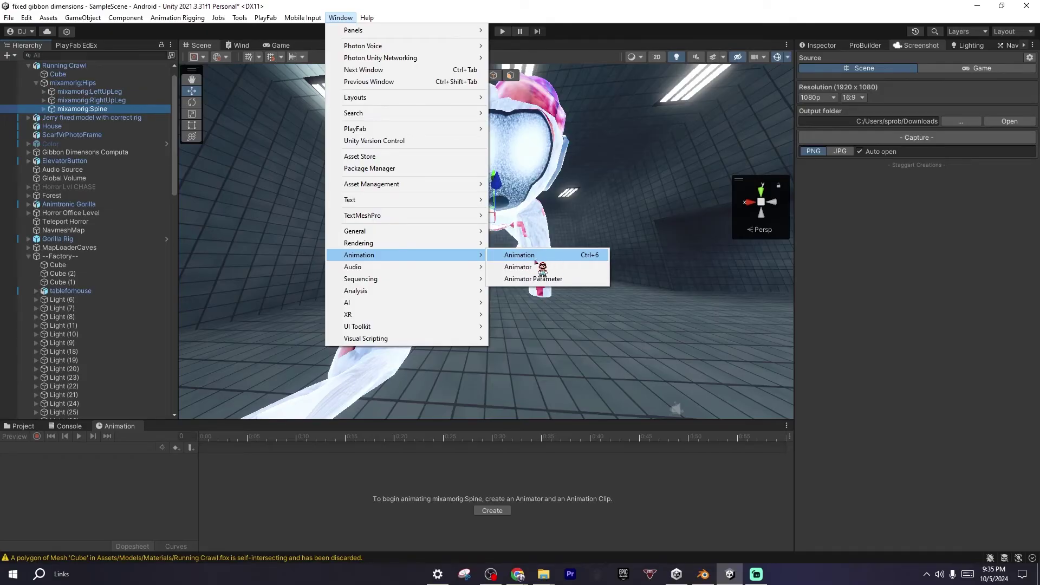
pyautogui.click(557, 255)
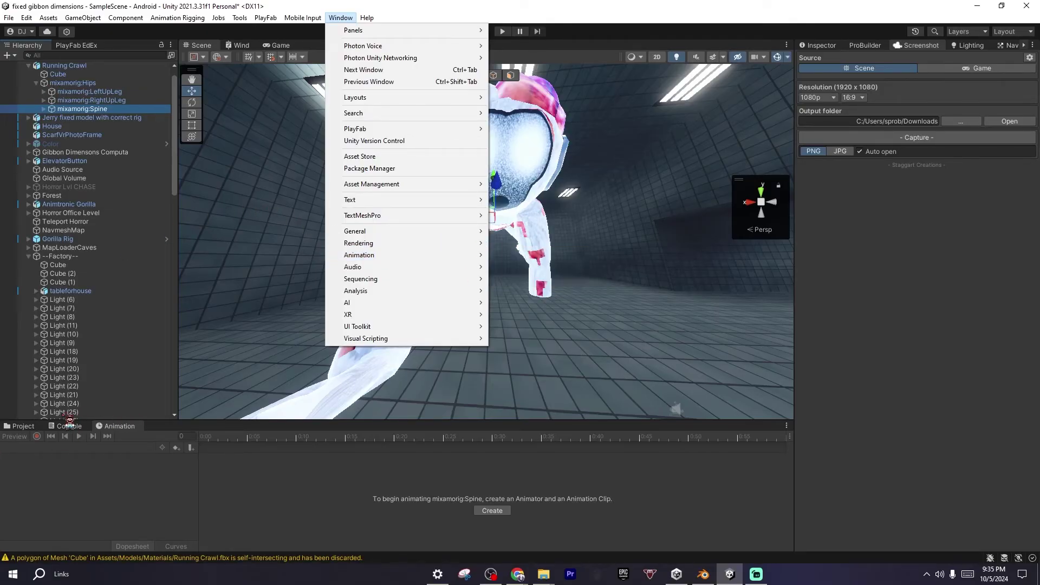
pyautogui.click(39, 428)
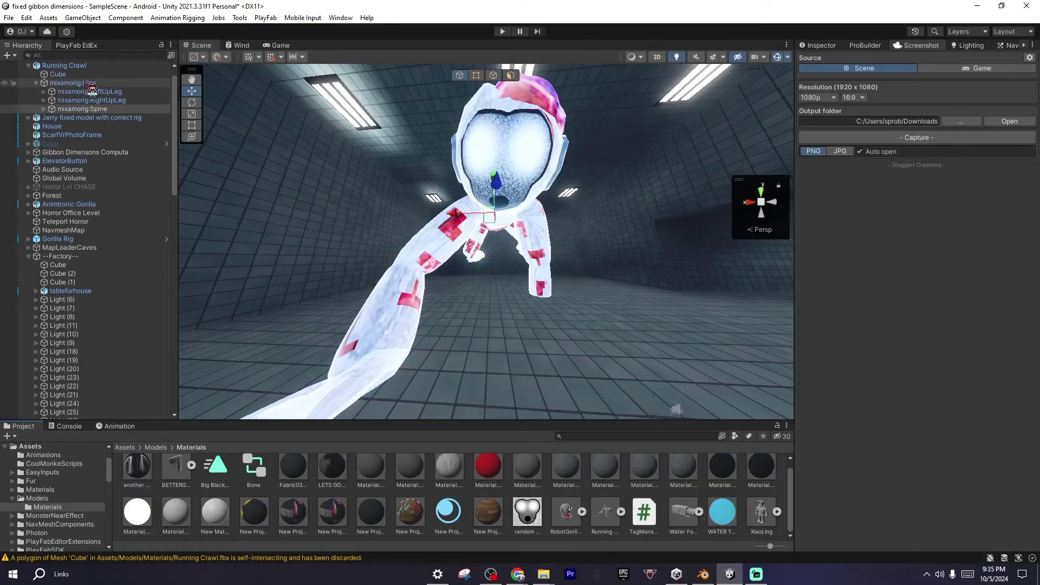
pyautogui.click(65, 65)
pyautogui.press('Delete')
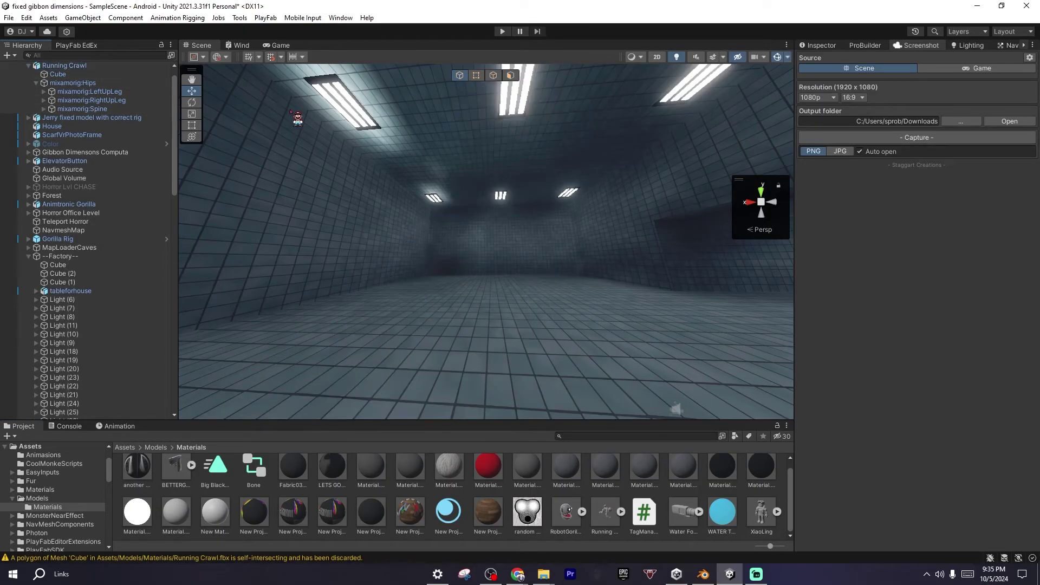
# Expand the Running Crawl asset, show its mixamo.com animation clip in the Inspector and duplicate the clip.
pyautogui.click(621, 512)
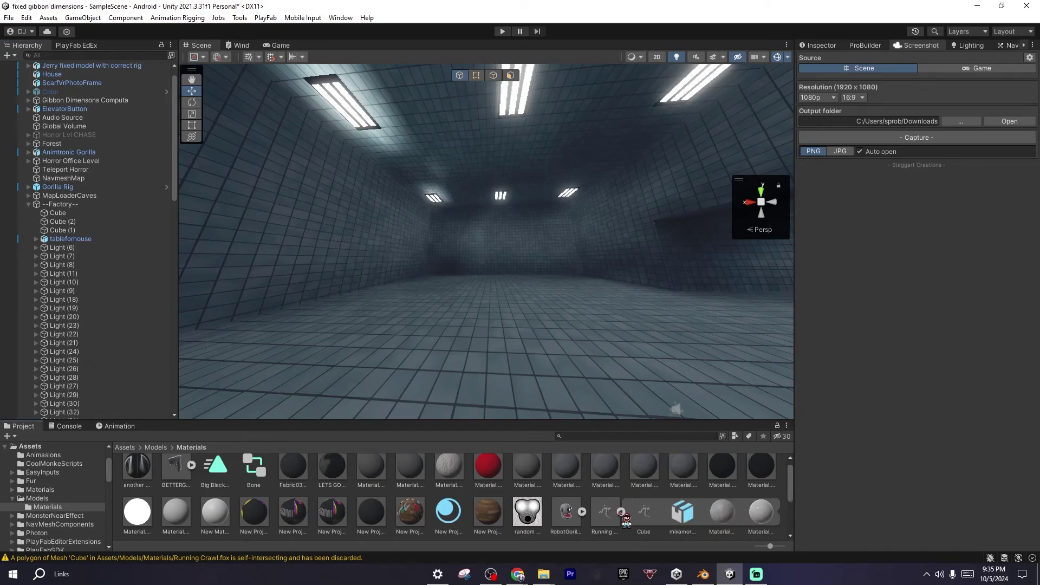
pyautogui.scroll(-2, 605, 509)
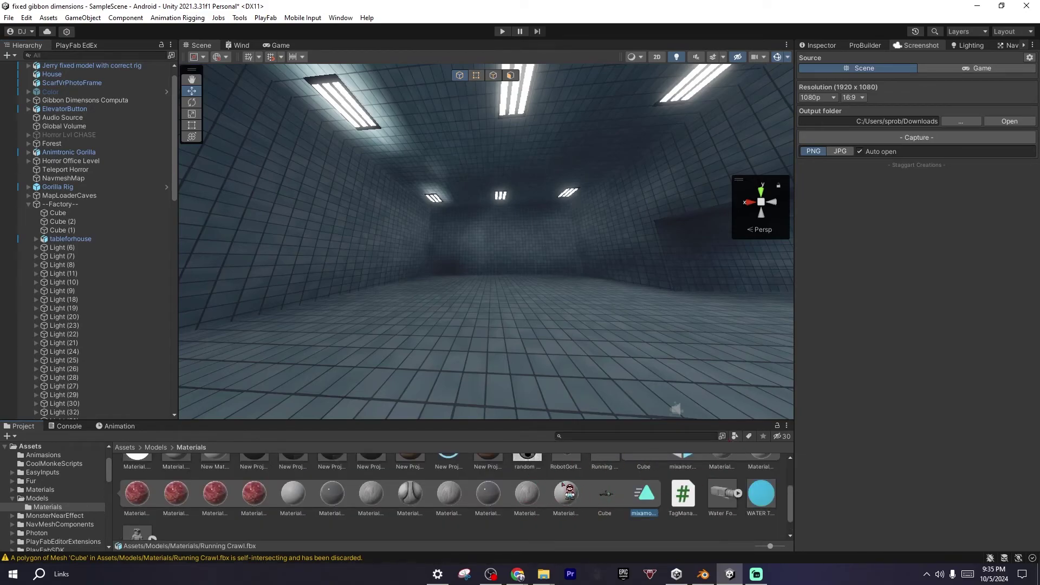
pyautogui.click(816, 45)
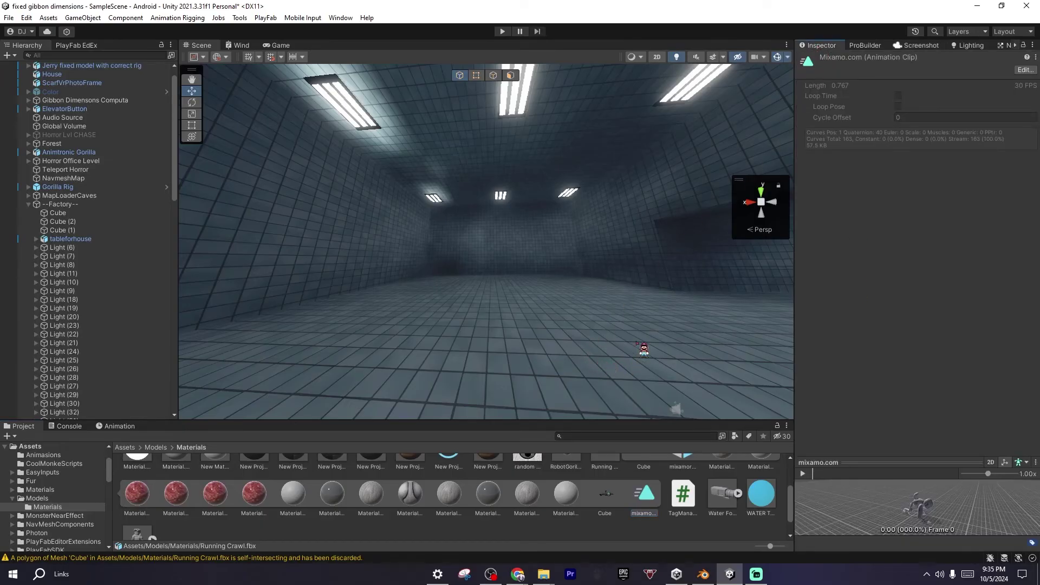
pyautogui.moveTo(637, 344); pyautogui.dragTo(536, 256, button='right')
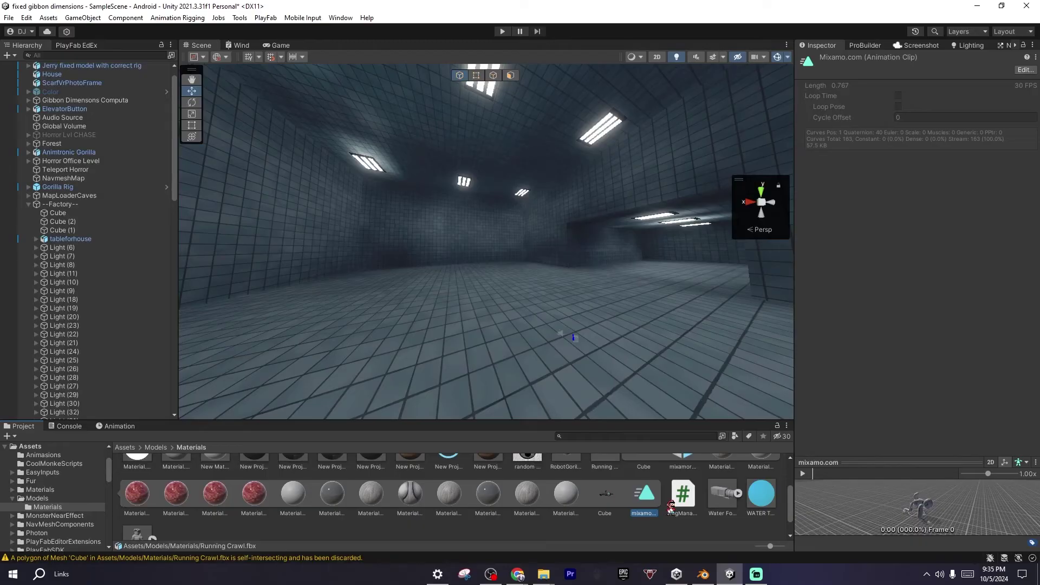
pyautogui.hotkey('ctrl', 'd')
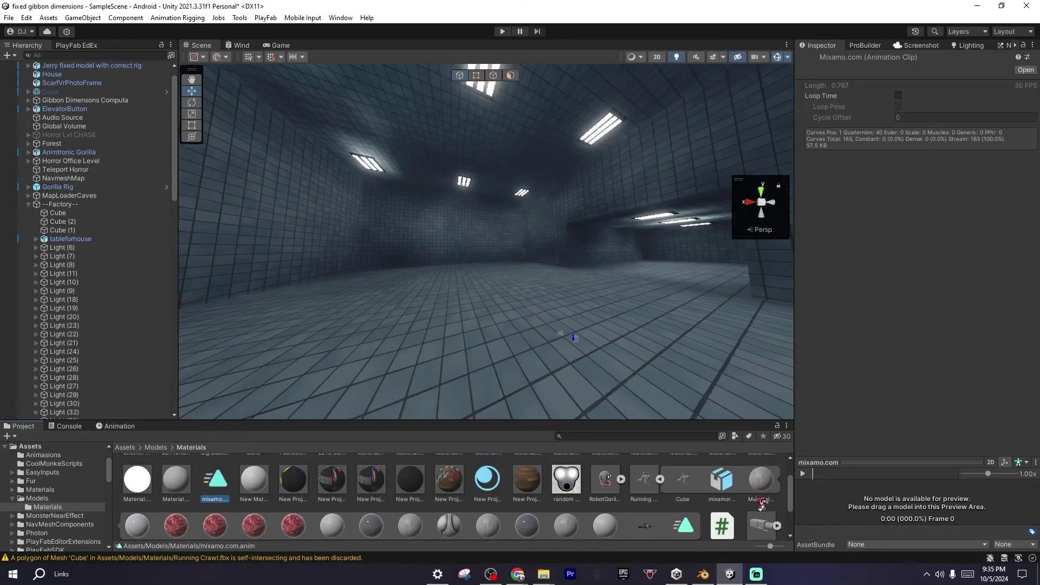
# Enable Loop Time on the duplicated mixamo.com animation clip.
pyautogui.scroll(-2, 695, 476)
pyautogui.scroll(2, 533, 520)
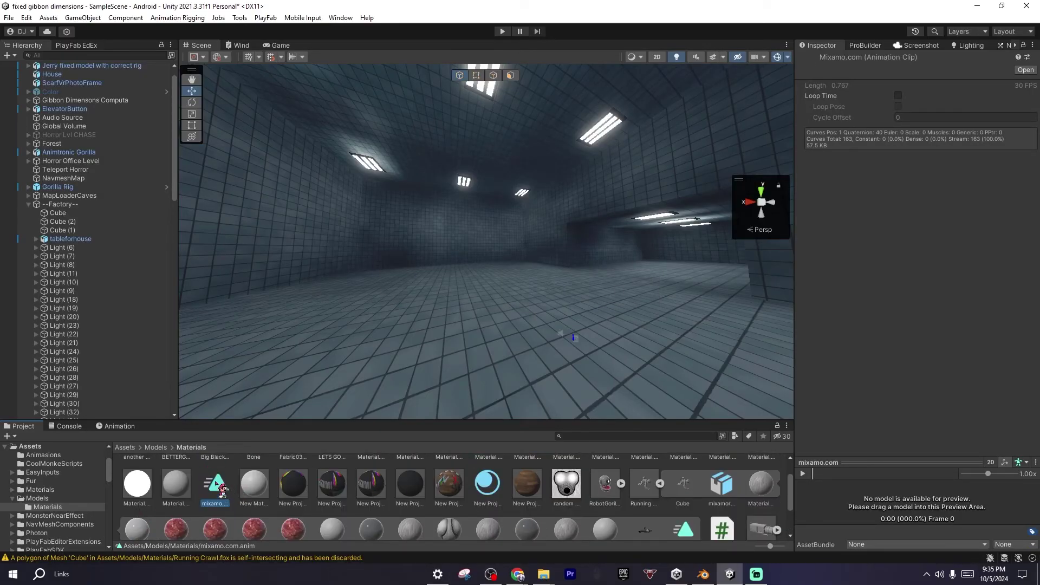
pyautogui.moveTo(409, 306); pyautogui.dragTo(519, 397, button='right')
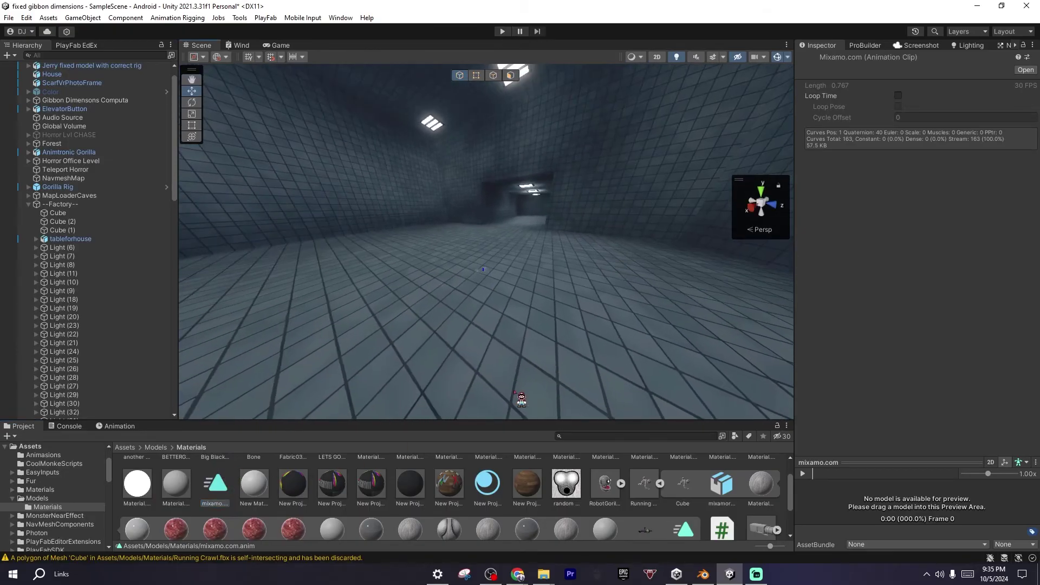
pyautogui.click(898, 96)
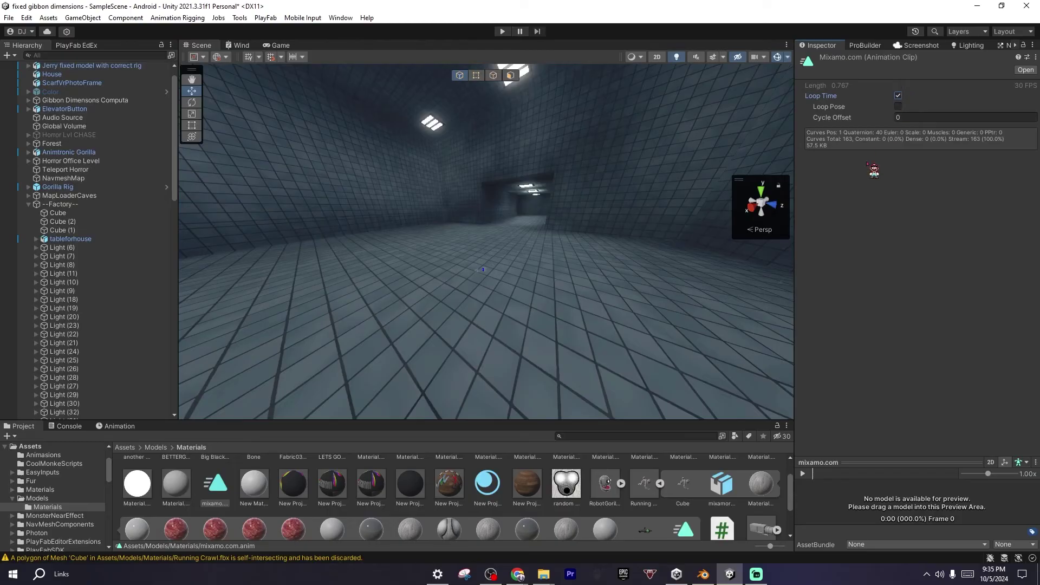
# Add the Running Crawl model to the scene again, standing on the tiled room's floor.
pyautogui.moveTo(648, 485); pyautogui.dragTo(460, 340)
pyautogui.press('s')
pyautogui.moveTo(460, 340); pyautogui.dragTo(497, 308, button='right')
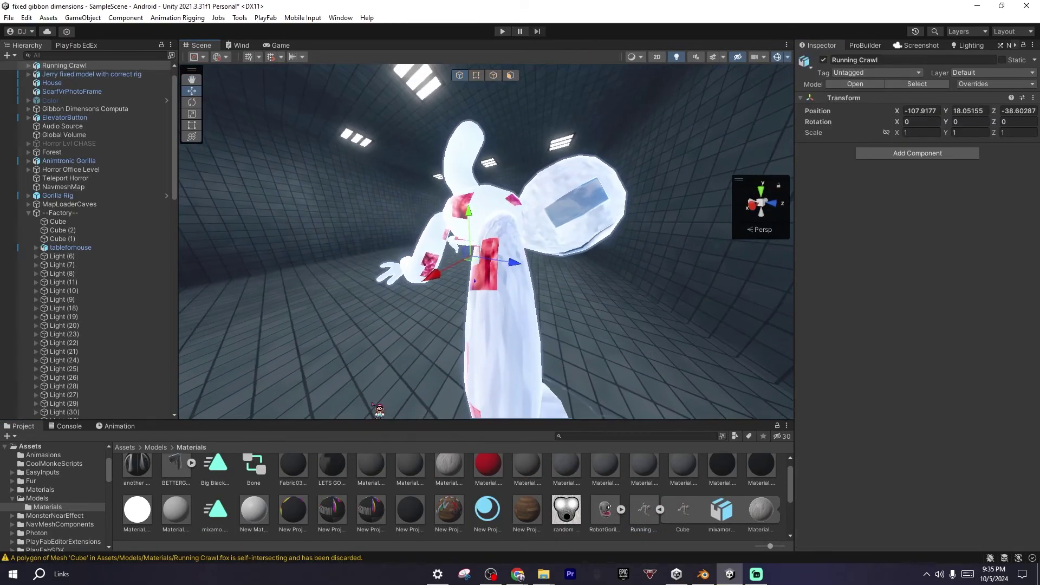
# Attach the duplicated mixamo.com clip to the Running Crawl's mixamorig:Hips object and expand its Animator settings.
pyautogui.click(28, 65)
pyautogui.click(73, 82)
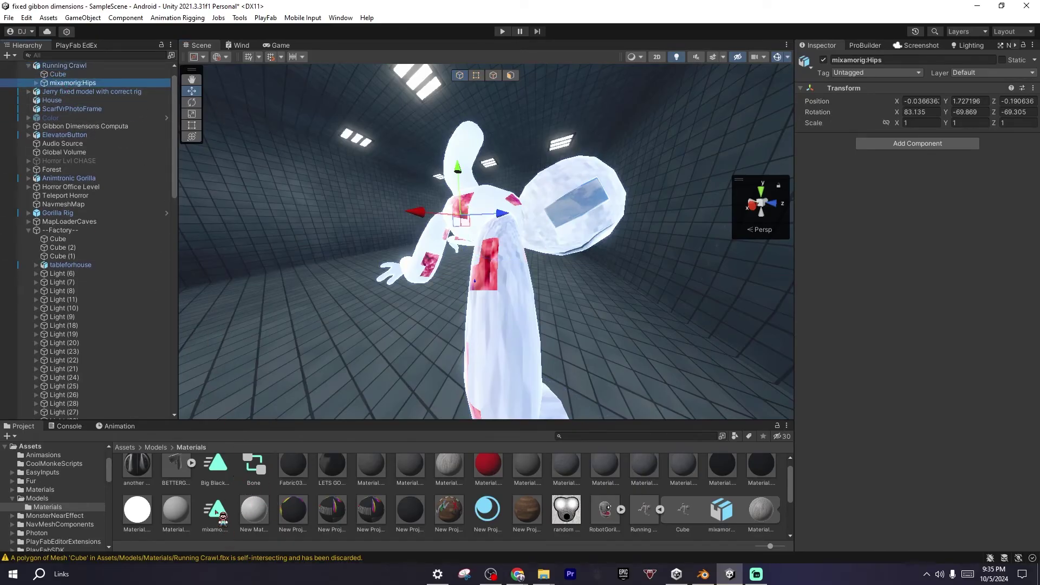
pyautogui.scroll(-2, 222, 518)
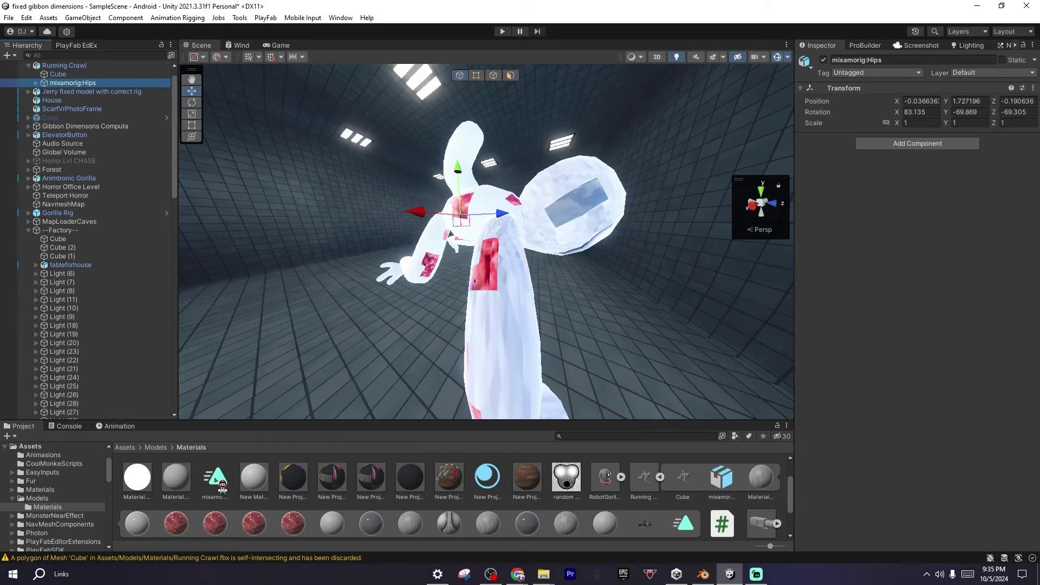
pyautogui.click(216, 478)
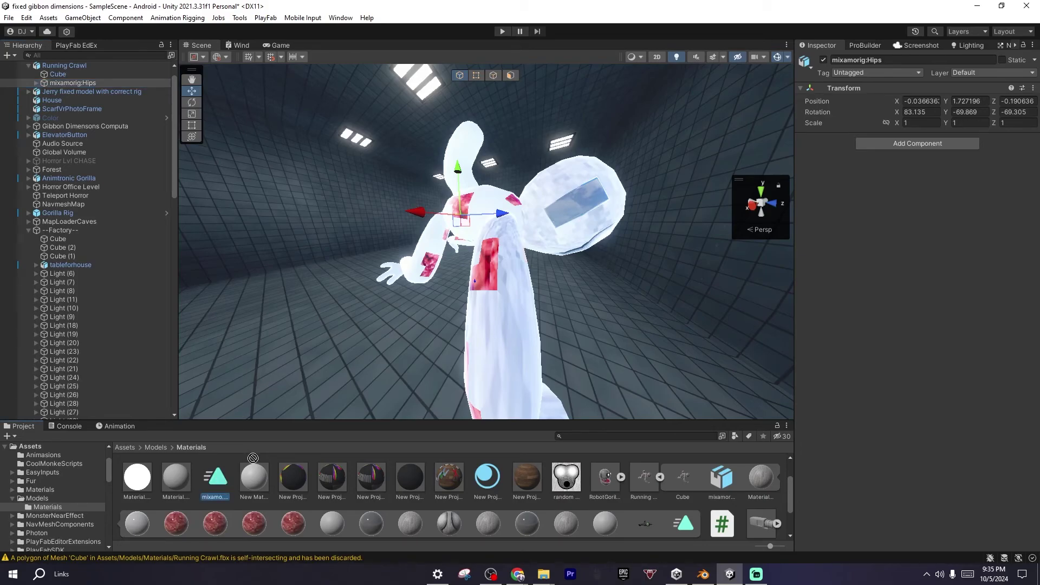
pyautogui.moveTo(252, 458); pyautogui.dragTo(867, 406)
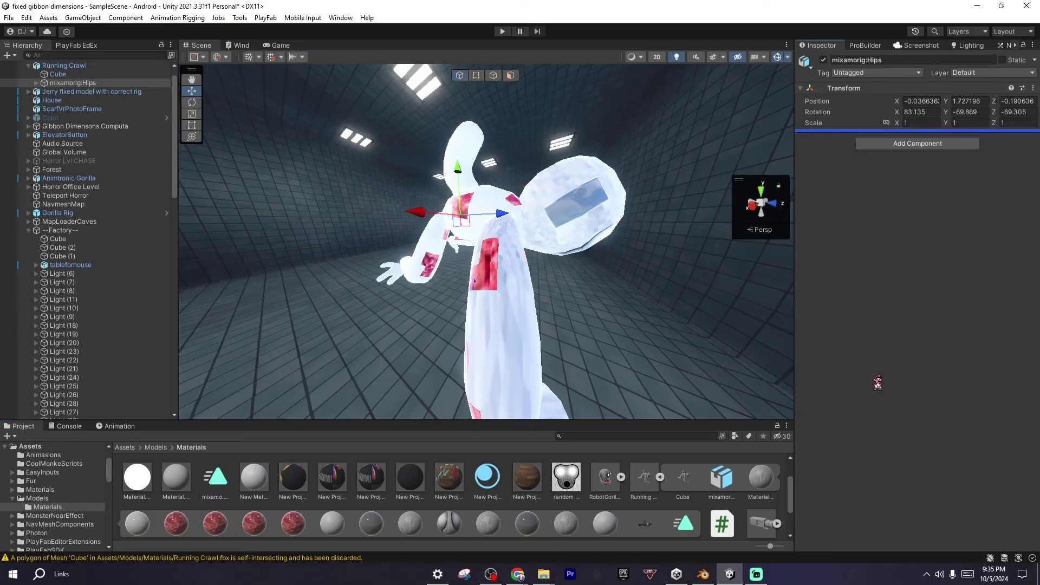
pyautogui.moveTo(747, 246); pyautogui.dragTo(805, 271)
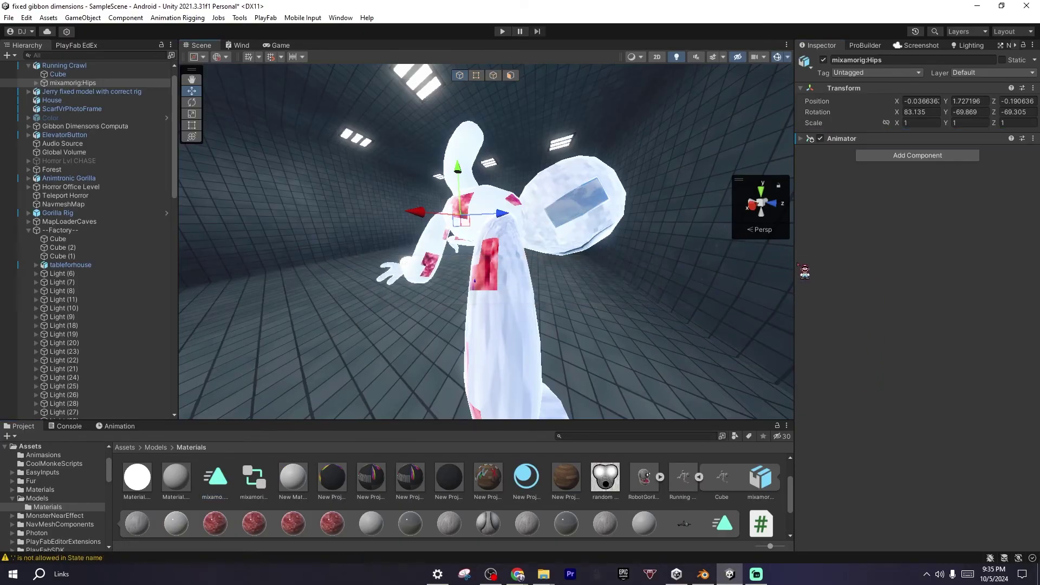
pyautogui.keyDown('alt'); pyautogui.moveTo(576, 240); pyautogui.dragTo(720, 241); pyautogui.keyUp('alt')
pyautogui.click(903, 142)
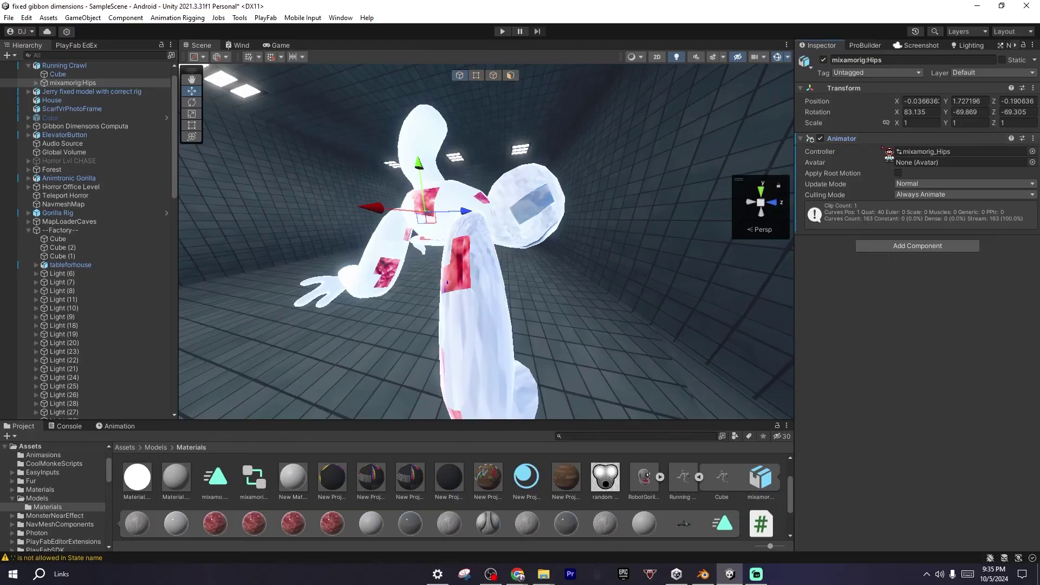
# Preview the mixamo.com clip on mixamorig:Hips in the Animation window, then return the playhead to frame 0.
pyautogui.click(115, 426)
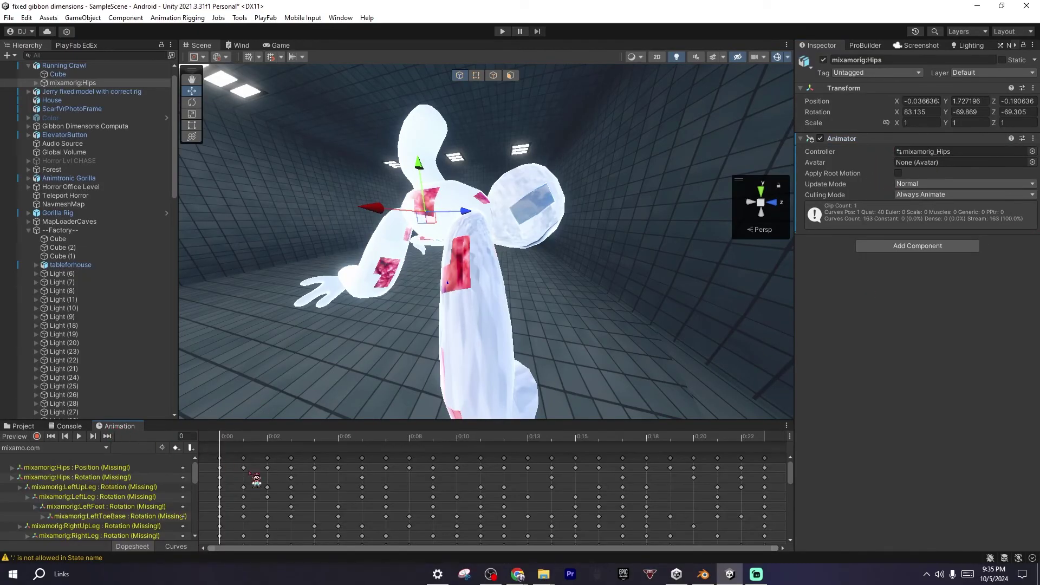
pyautogui.press('space')
pyautogui.press('space')
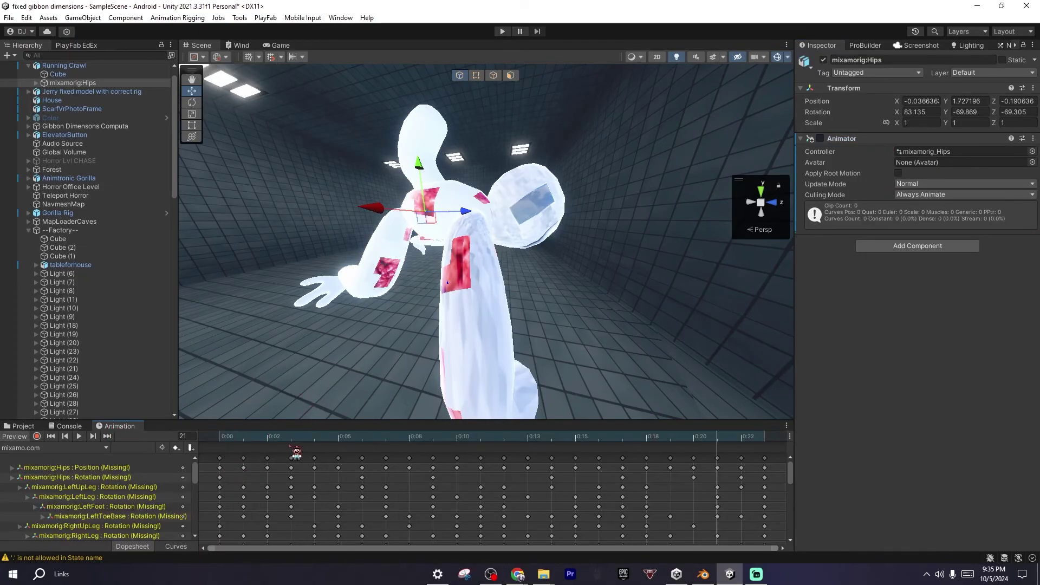
pyautogui.click(225, 436)
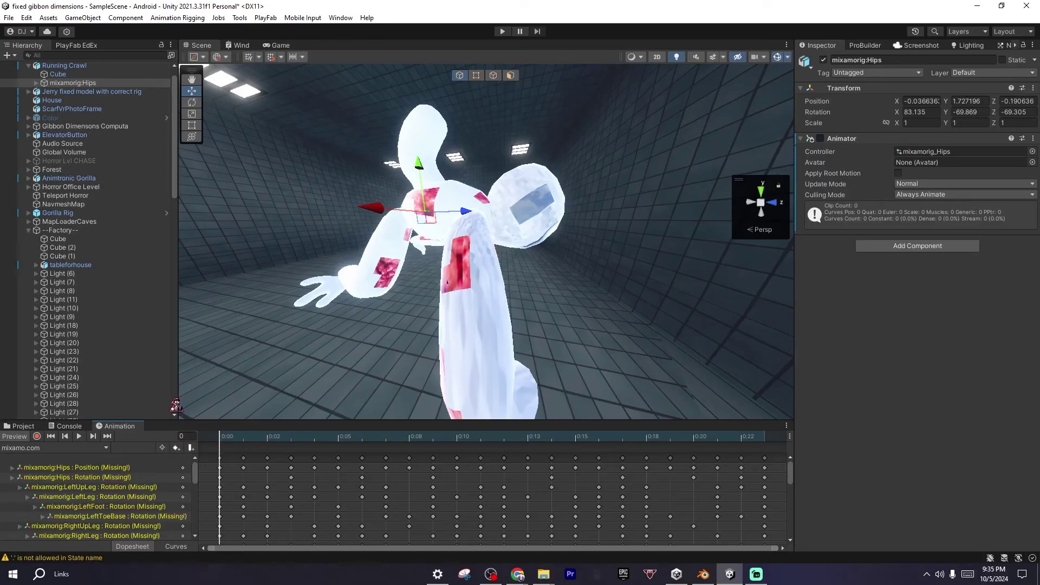
# Attach the duplicated mixamo.com clip to the parent Running Crawl object.
pyautogui.click(64, 65)
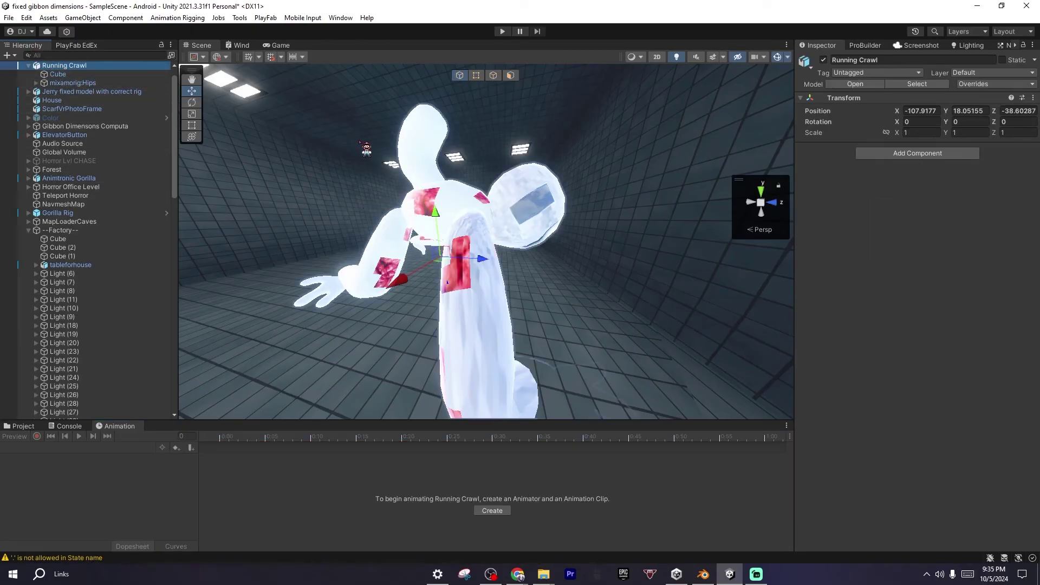
pyautogui.click(15, 424)
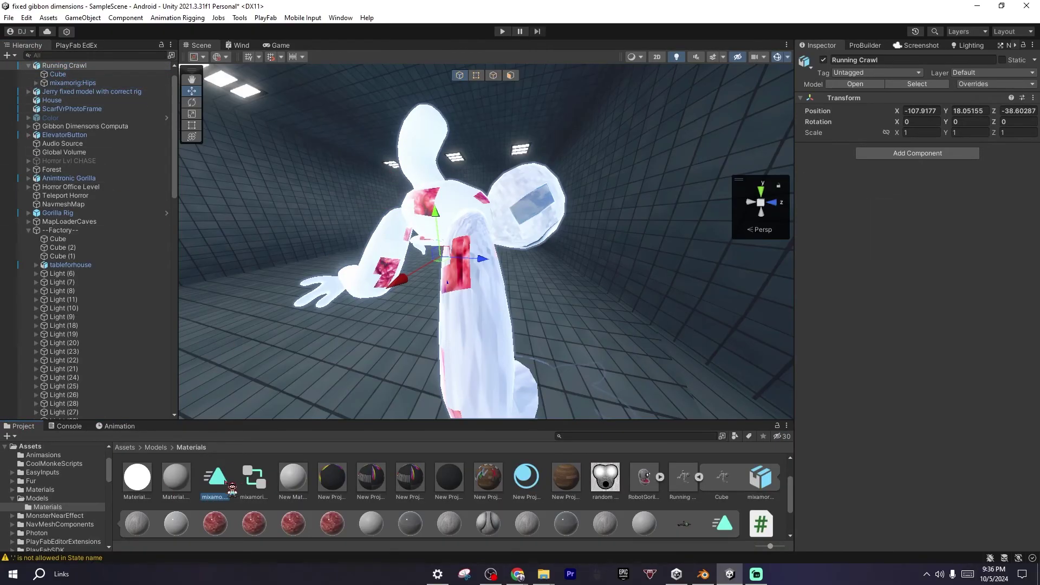
pyautogui.scroll(2, 228, 488)
pyautogui.moveTo(627, 444); pyautogui.dragTo(998, 381)
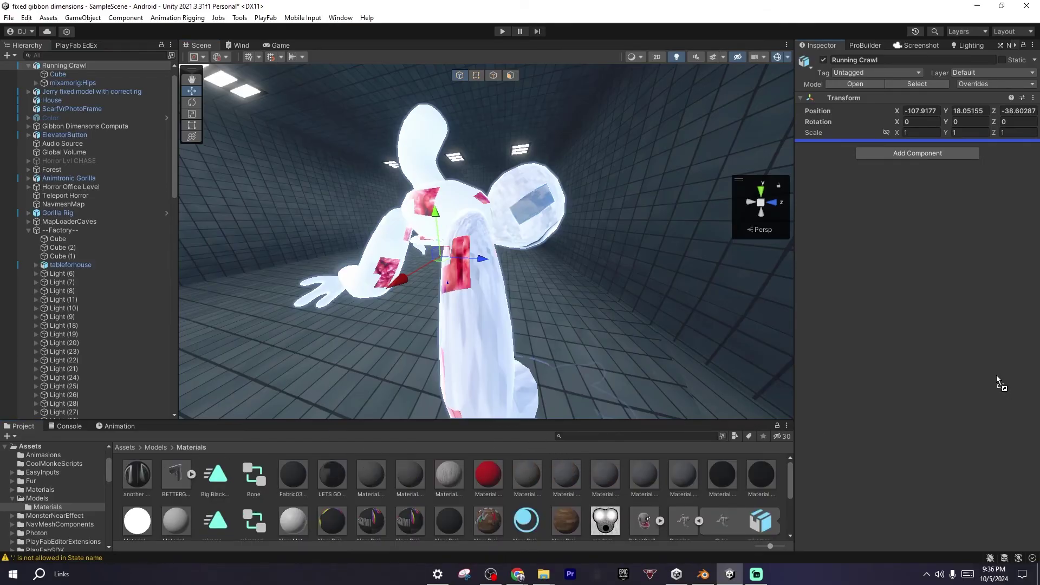
pyautogui.moveTo(642, 379); pyautogui.dragTo(584, 383)
# Compare the clip's tracks on mixamorig:Hips and Running Crawl, and preview the animation on Running Crawl.
pyautogui.click(119, 426)
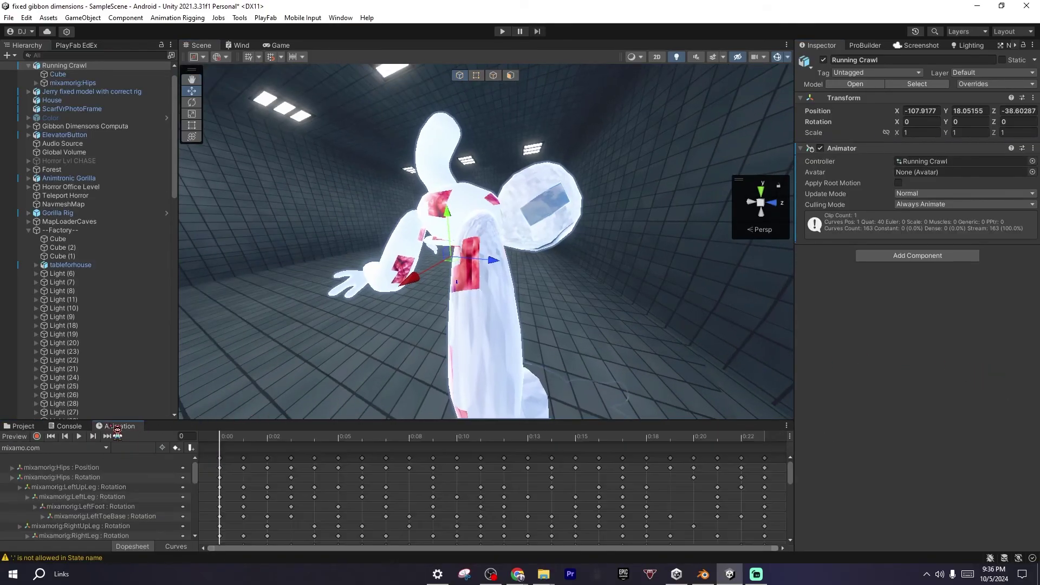
pyautogui.click(93, 82)
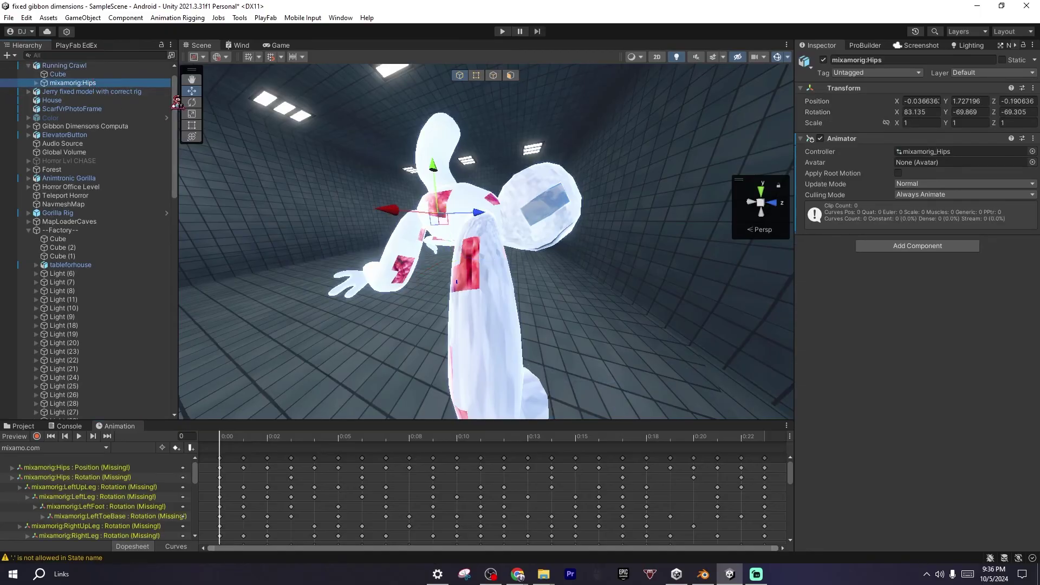
pyautogui.click(65, 65)
pyautogui.click(311, 453)
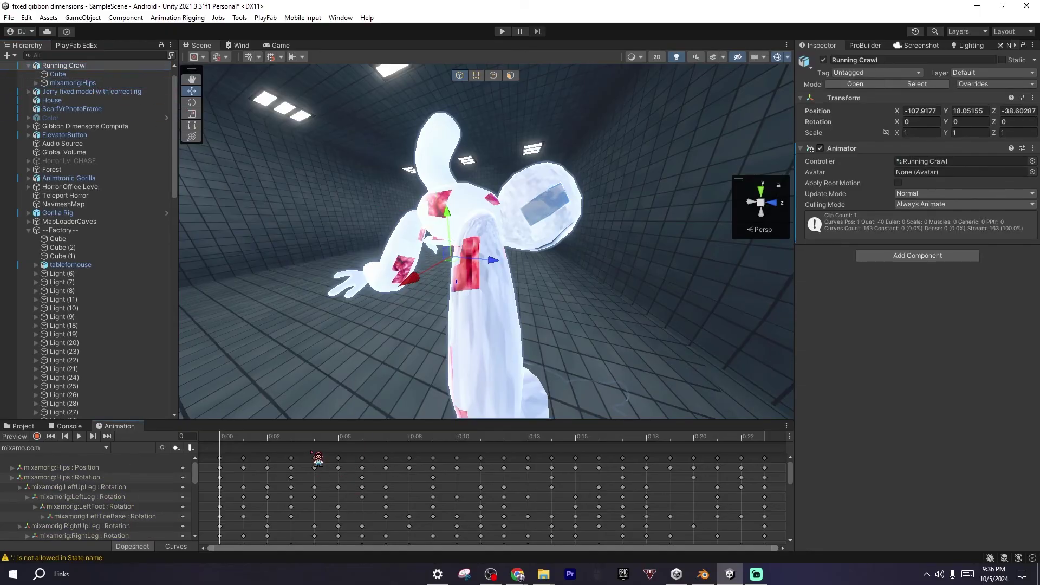
pyautogui.press('space')
# Examine the Running Crawl character's crawling motion from several sides in the tiled room.
pyautogui.press('d')
pyautogui.moveTo(623, 303); pyautogui.dragTo(441, 290, button='right')
pyautogui.keyDown('alt'); pyautogui.moveTo(442, 291); pyautogui.dragTo(708, 260); pyautogui.keyUp('alt')
pyautogui.moveTo(379, 233); pyautogui.dragTo(444, 255, button='right')
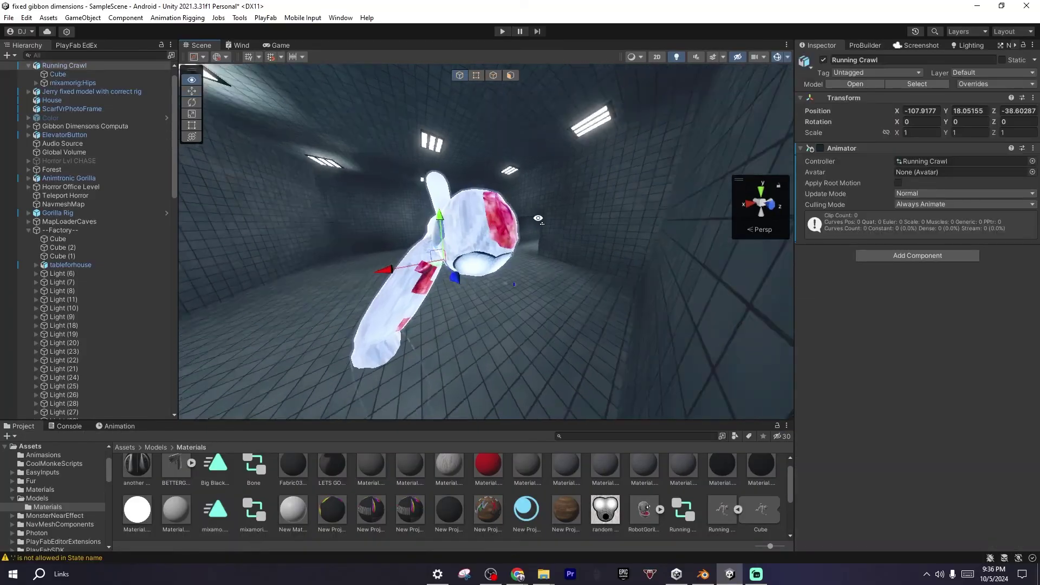
pyautogui.moveTo(488, 233); pyautogui.dragTo(721, 217, button='right')
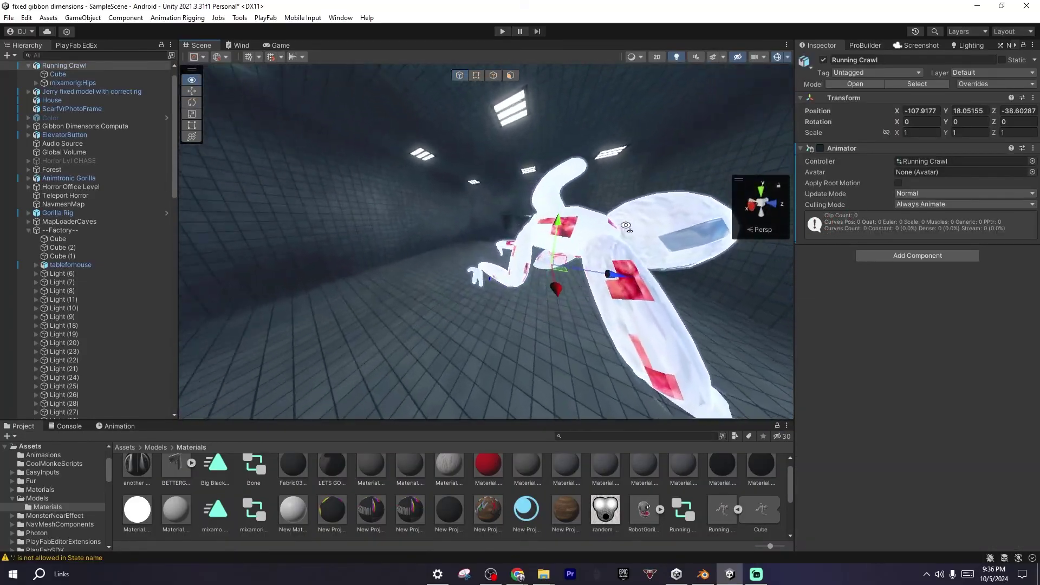
pyautogui.moveTo(761, 213); pyautogui.dragTo(571, 220, button='right')
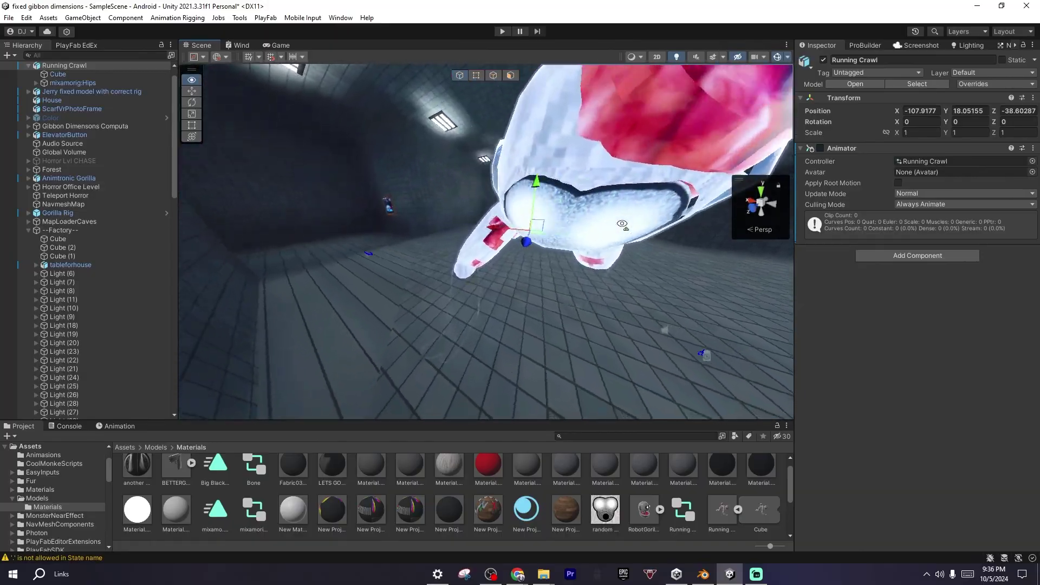
pyautogui.moveTo(821, 172); pyautogui.dragTo(632, 162, button='right')
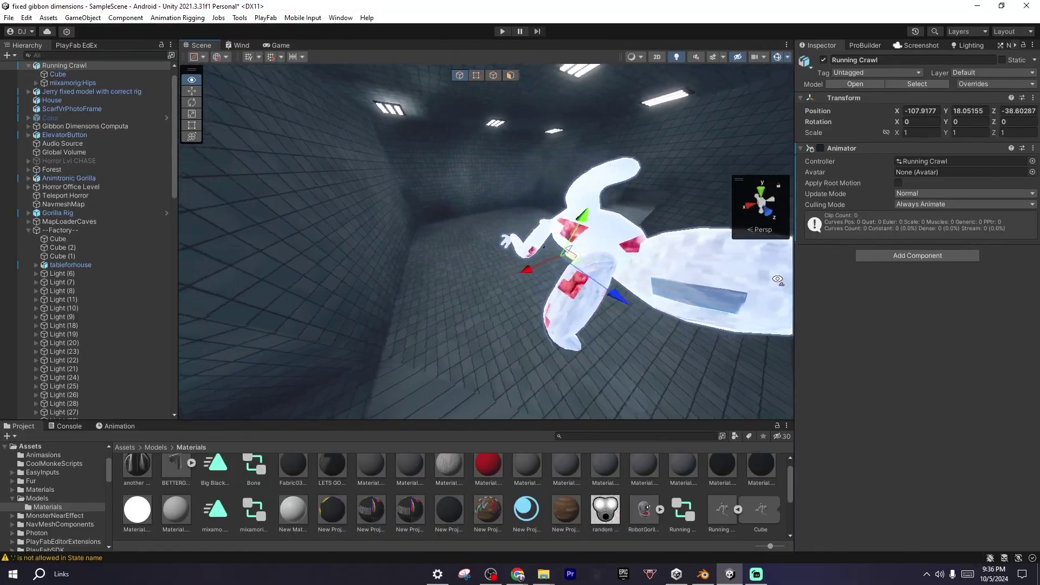
pyautogui.moveTo(777, 279); pyautogui.dragTo(725, 159, button='right')
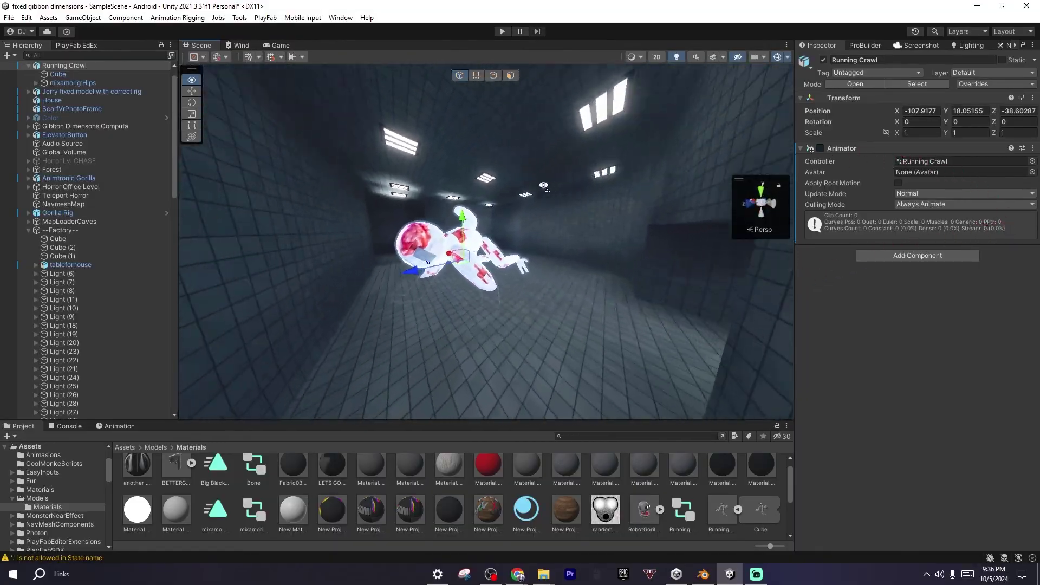
pyautogui.moveTo(543, 185)
pyautogui.mouseDown(button='right')
pyautogui.moveTo(754, 168)
pyautogui.moveTo(546, 176)
pyautogui.moveTo(564, 185)
pyautogui.mouseUp(button='right')
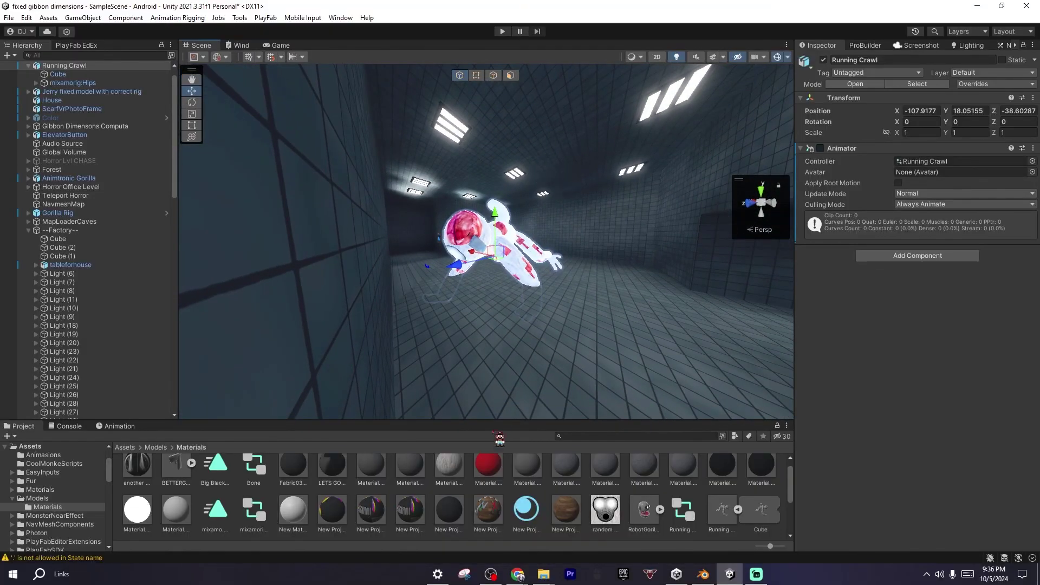